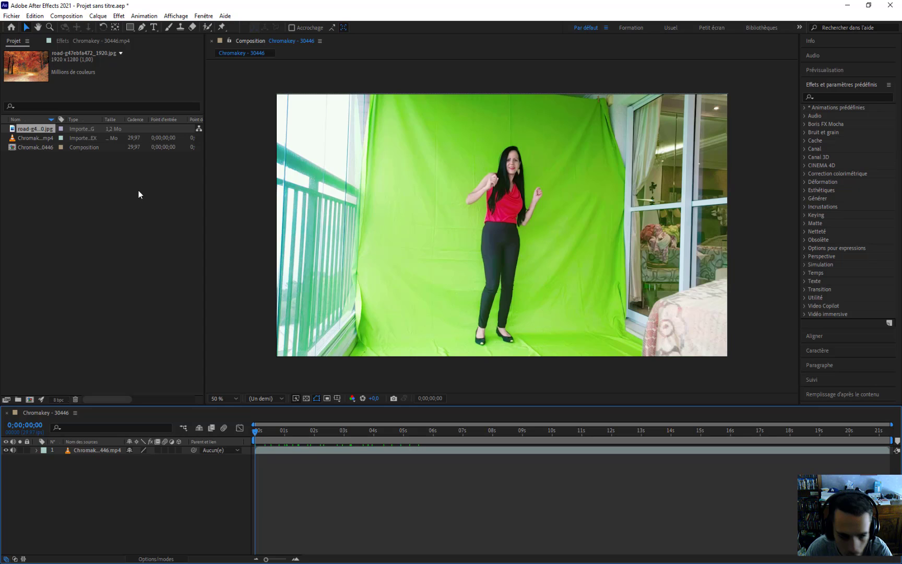
Preview the imported autumn road image and return to the Chromakey - 30446 composition with the green-screen clip.
{"action": "left_click", "coordinate": [38, 138]}
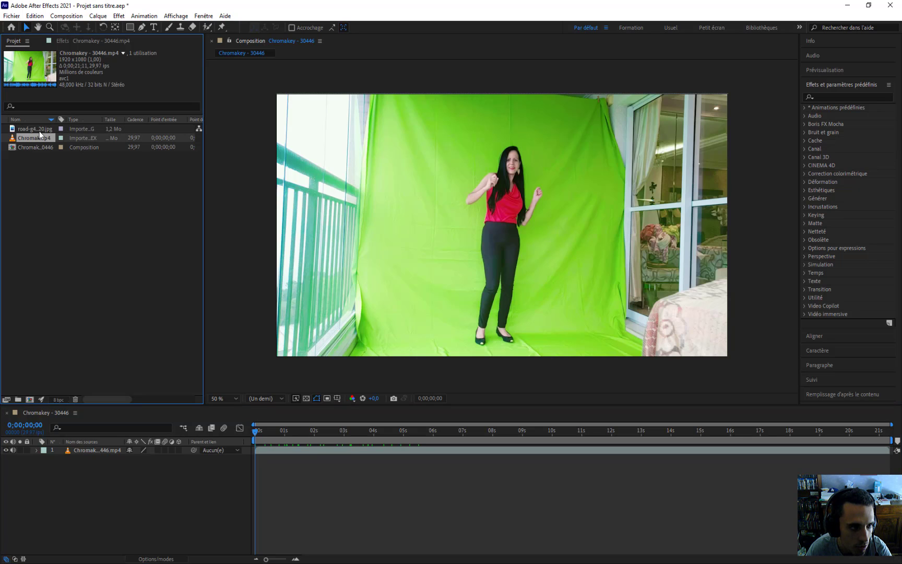
{"action": "left_click", "coordinate": [40, 131]}
{"action": "double_click", "coordinate": [39, 131]}
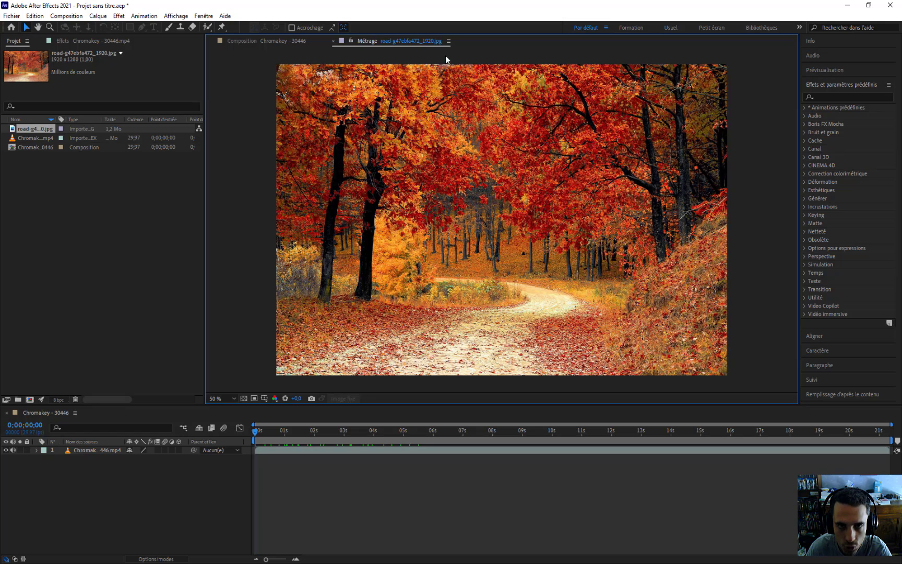
{"action": "left_click", "coordinate": [334, 42]}
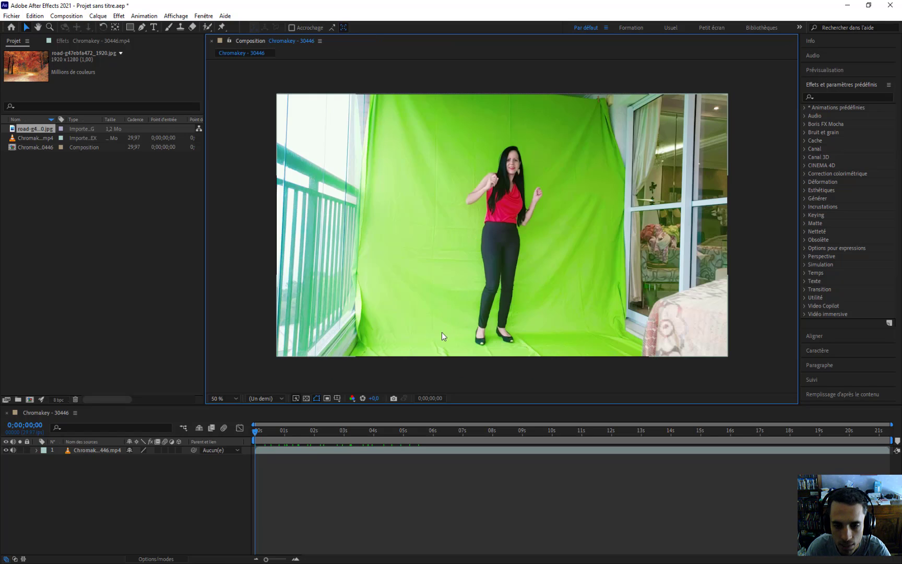
{"action": "double_click", "coordinate": [33, 129]}
{"action": "left_click", "coordinate": [35, 146]}
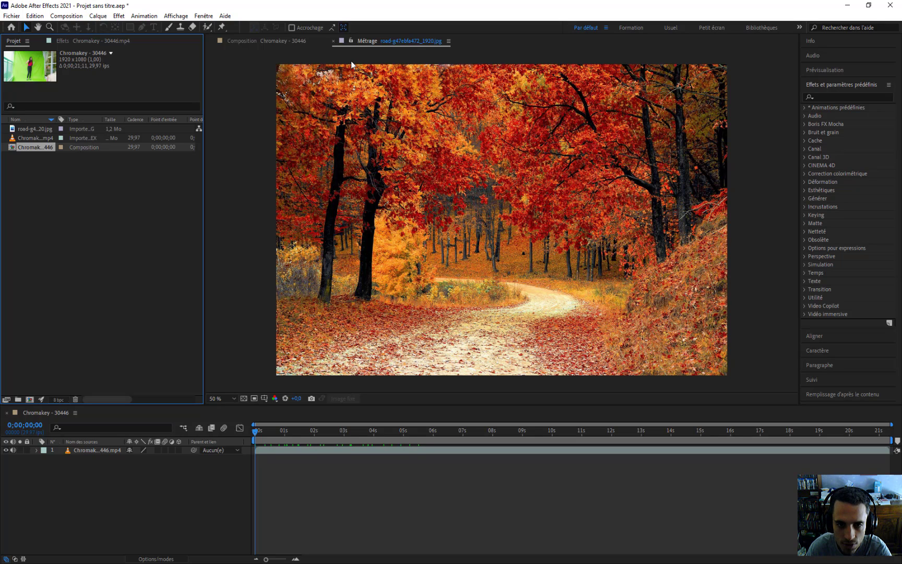
{"action": "left_click", "coordinate": [333, 41]}
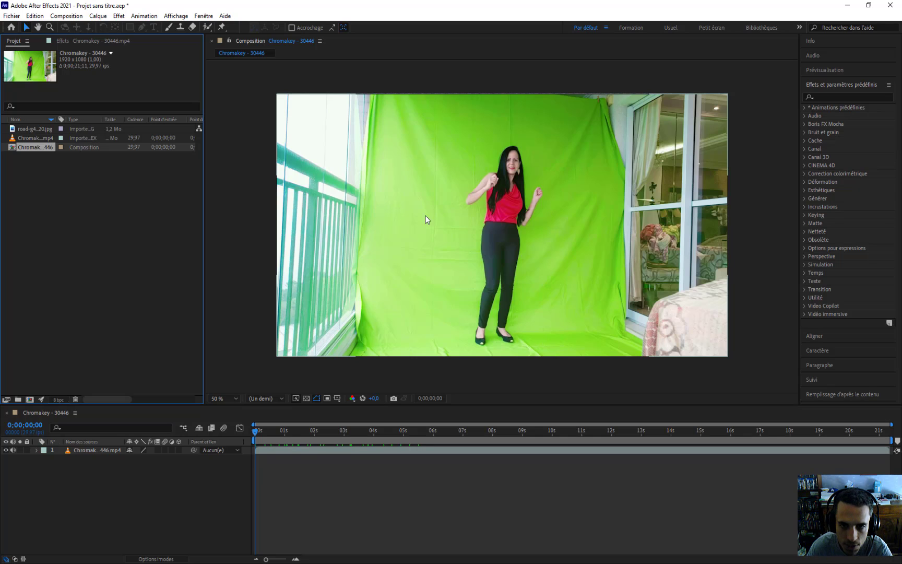
Apply the Keylight (1.2) keying effect to the Chromakey - 30446.mp4 layer.
{"action": "left_click", "coordinate": [104, 451]}
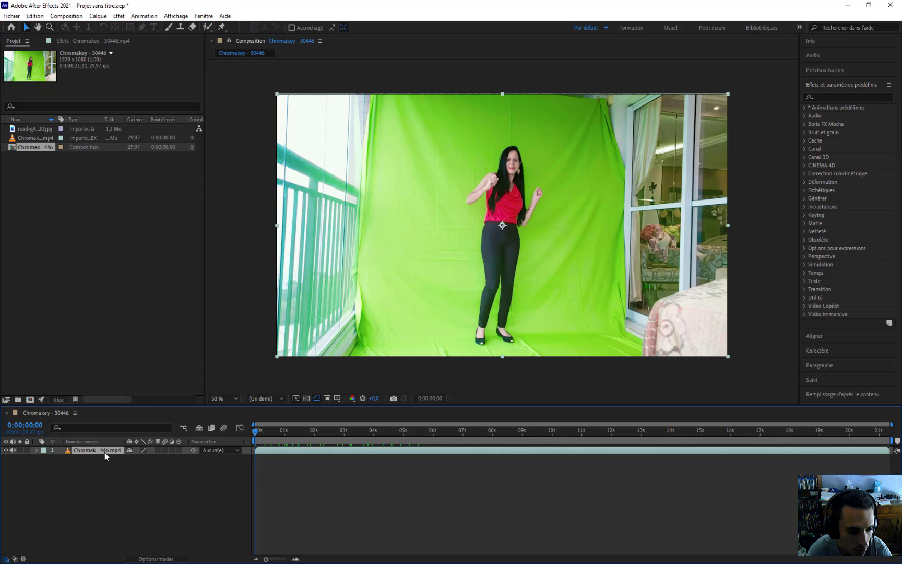
{"action": "left_click", "coordinate": [335, 381]}
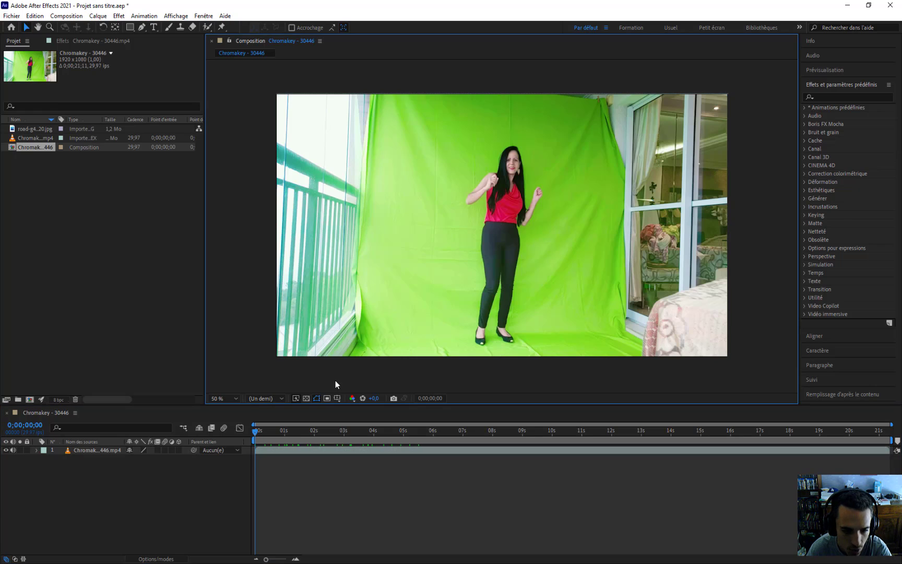
{"action": "left_click", "coordinate": [121, 19]}
{"action": "left_click", "coordinate": [121, 18]}
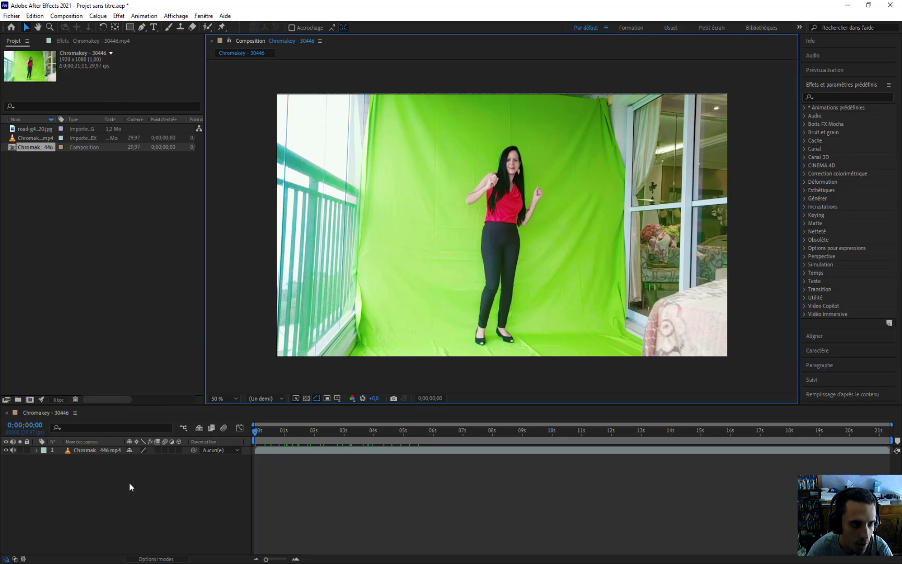
{"action": "left_click", "coordinate": [102, 451]}
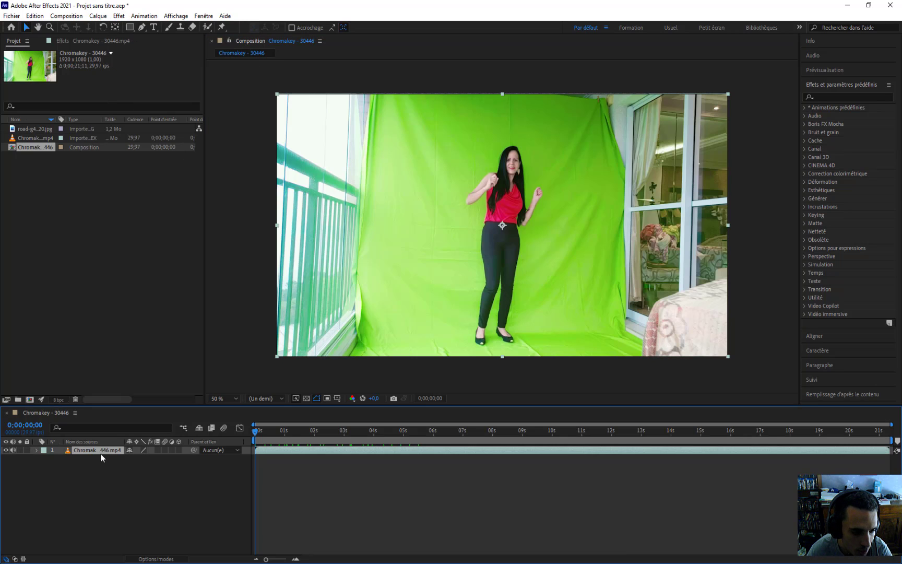
{"action": "left_click", "coordinate": [119, 18]}
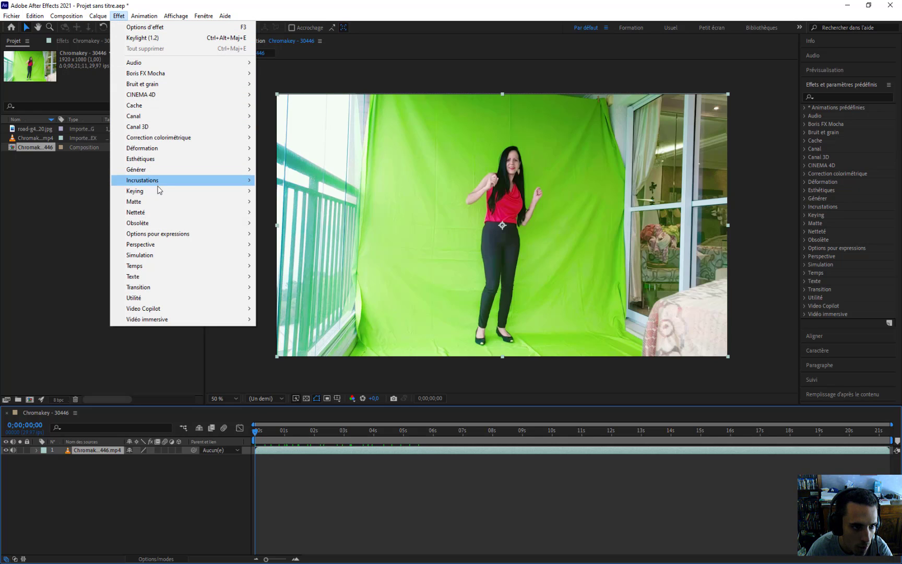
{"action": "mouse_move", "coordinate": [167, 218]}
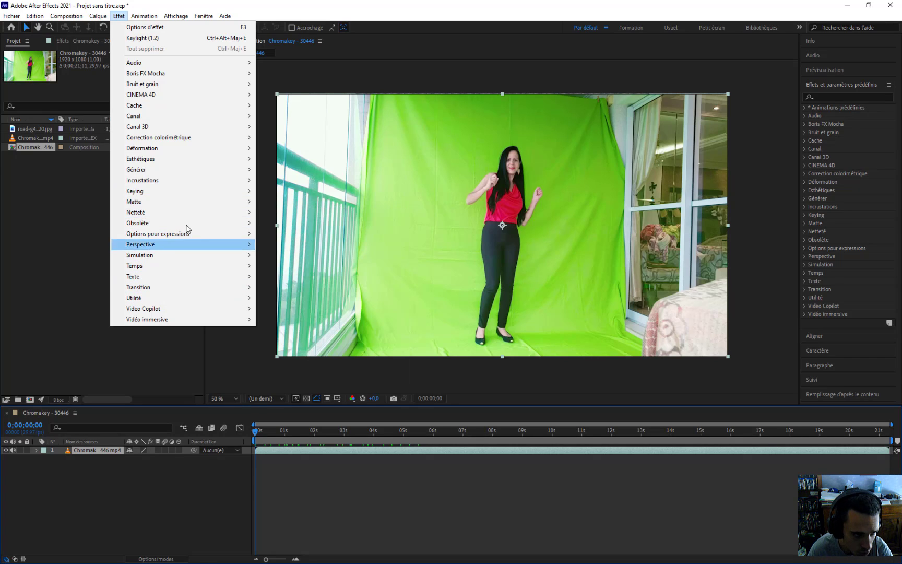
{"action": "mouse_move", "coordinate": [187, 195]}
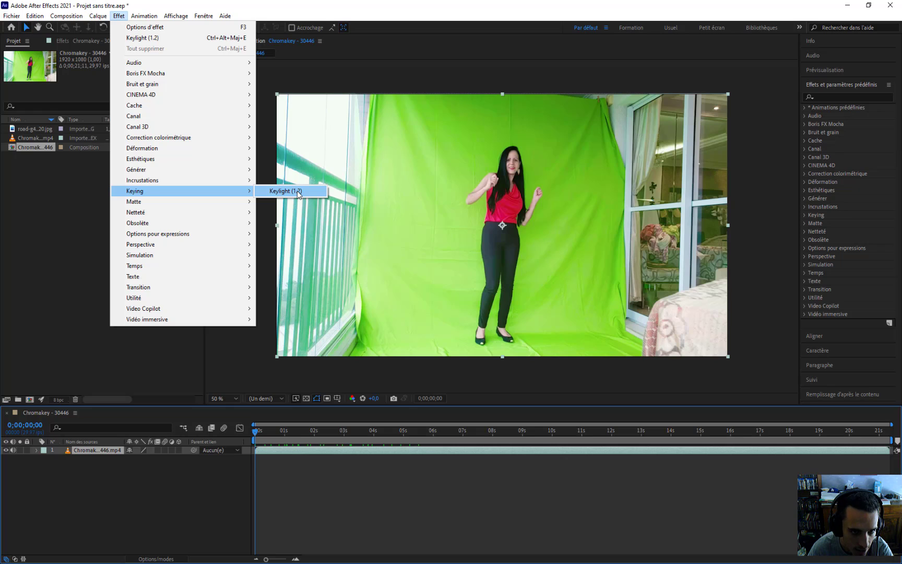
{"action": "left_click", "coordinate": [310, 192]}
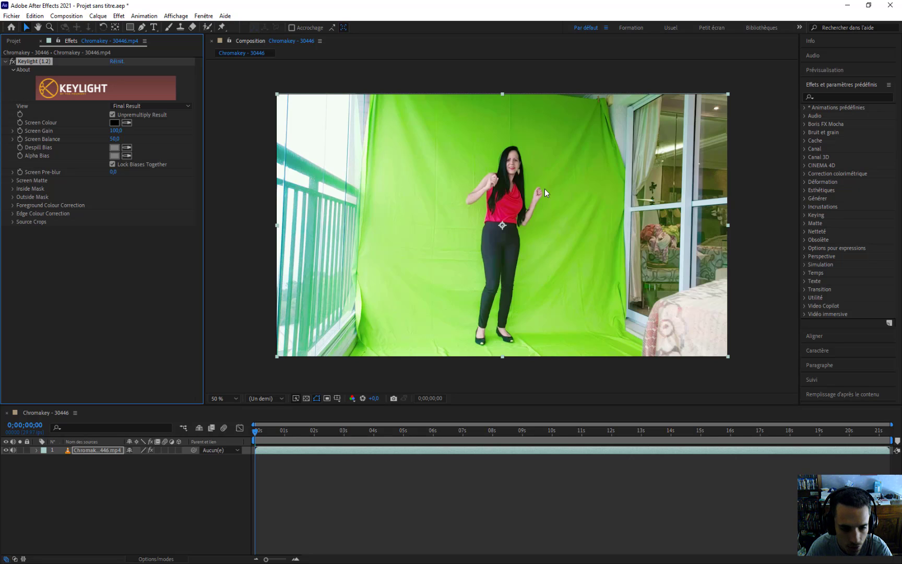
Sample the green backdrop beside the woman as Keylight's Screen Colour and adjust it to the paler green BCE88A.
{"action": "left_click", "coordinate": [126, 123]}
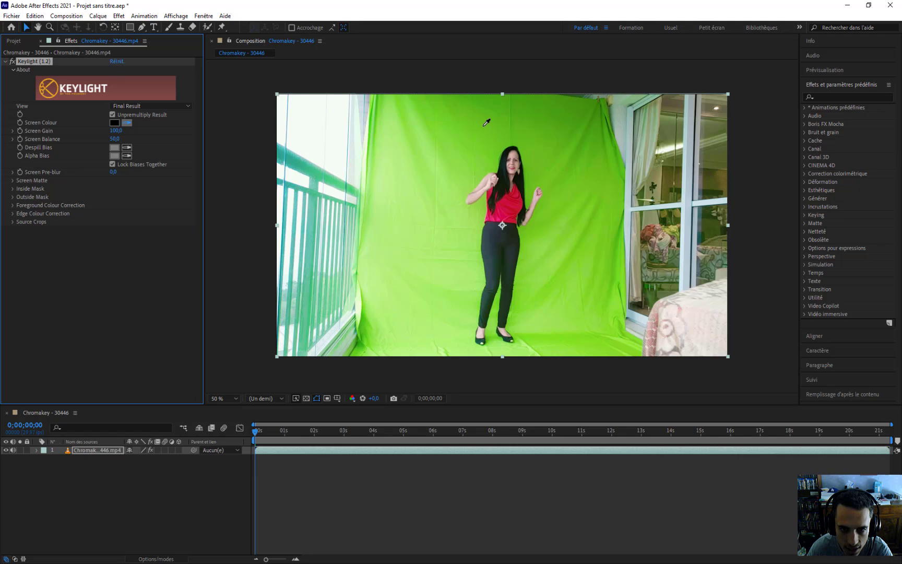
{"action": "left_click", "coordinate": [416, 221]}
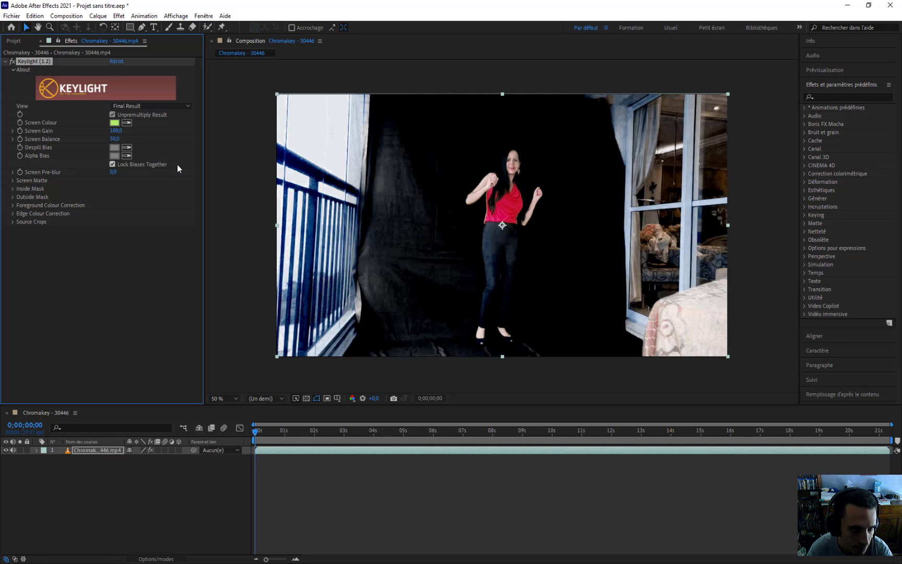
{"action": "left_click", "coordinate": [112, 123]}
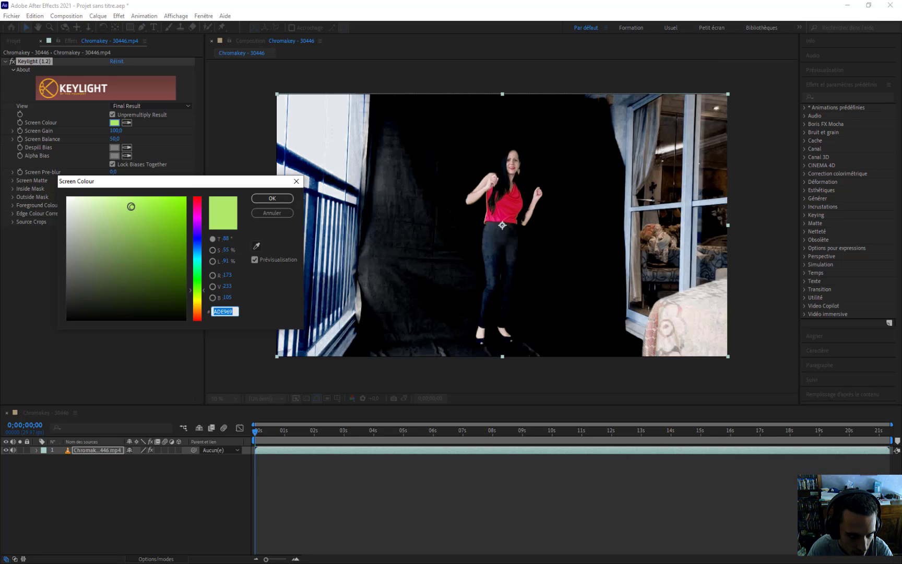
{"action": "left_click_drag", "start_coordinate": [131, 207], "coordinate": [114, 207]}
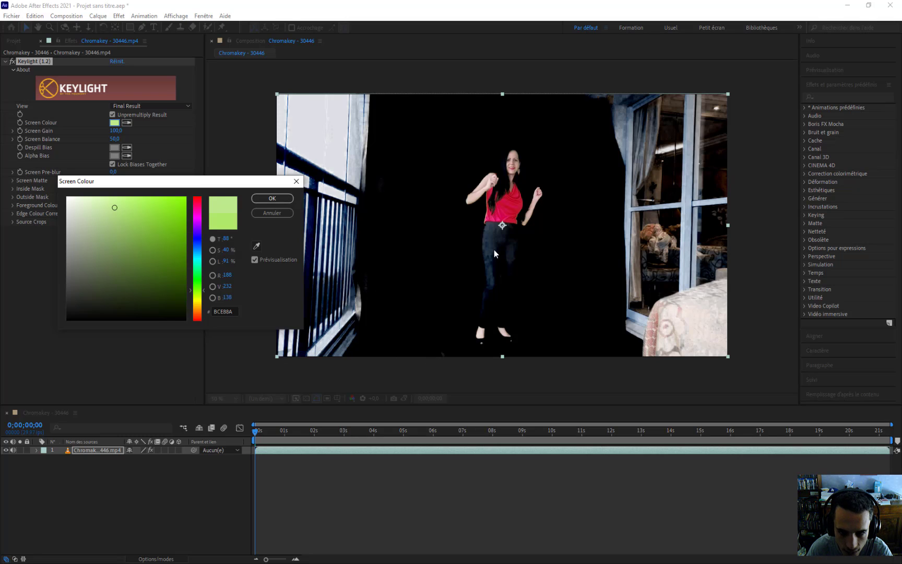
{"action": "left_click", "coordinate": [270, 198]}
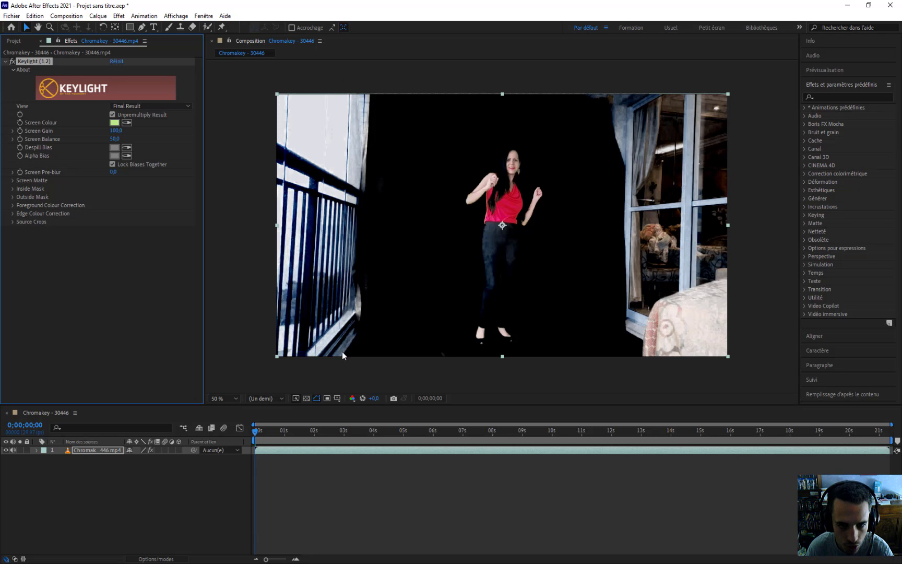
Draw a closed Pen tool mask loosely around the dancing woman to exclude the balcony, window and bed from the clip.
{"action": "left_click", "coordinate": [141, 27]}
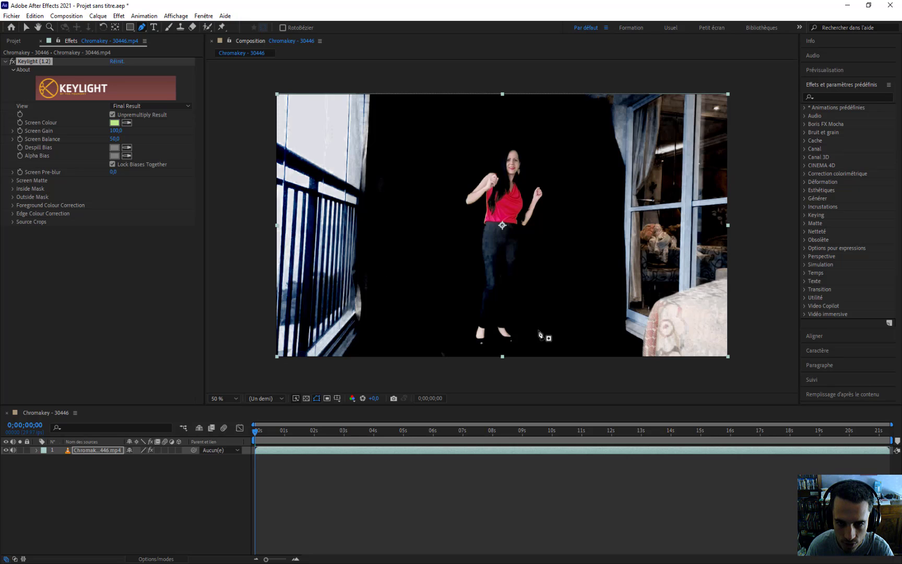
{"action": "left_click", "coordinate": [430, 129]}
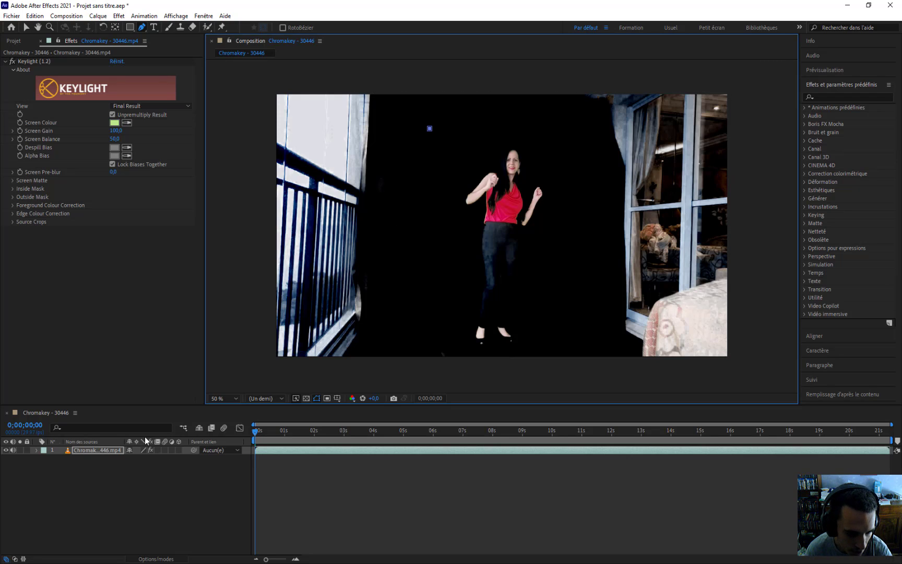
{"action": "left_click", "coordinate": [36, 450]}
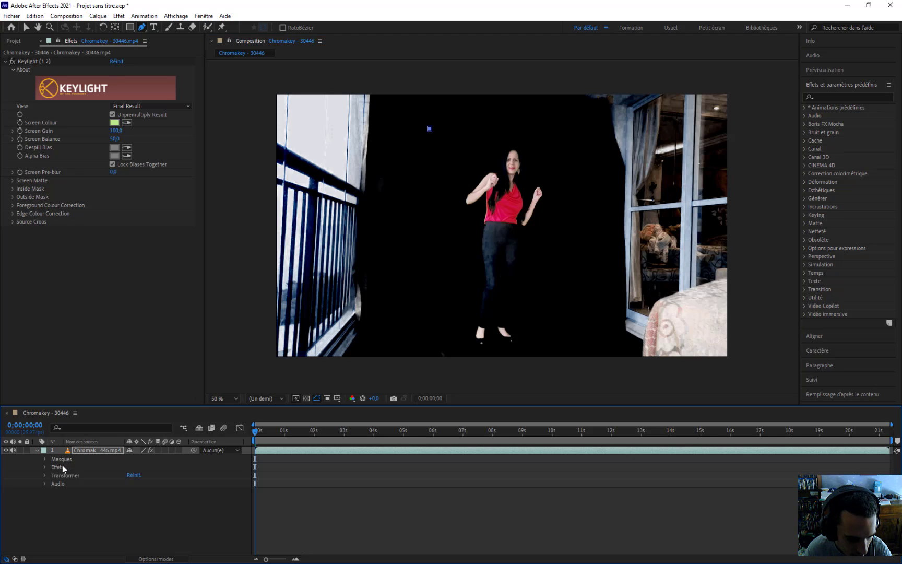
{"action": "left_click", "coordinate": [417, 275]}
{"action": "left_click", "coordinate": [415, 372]}
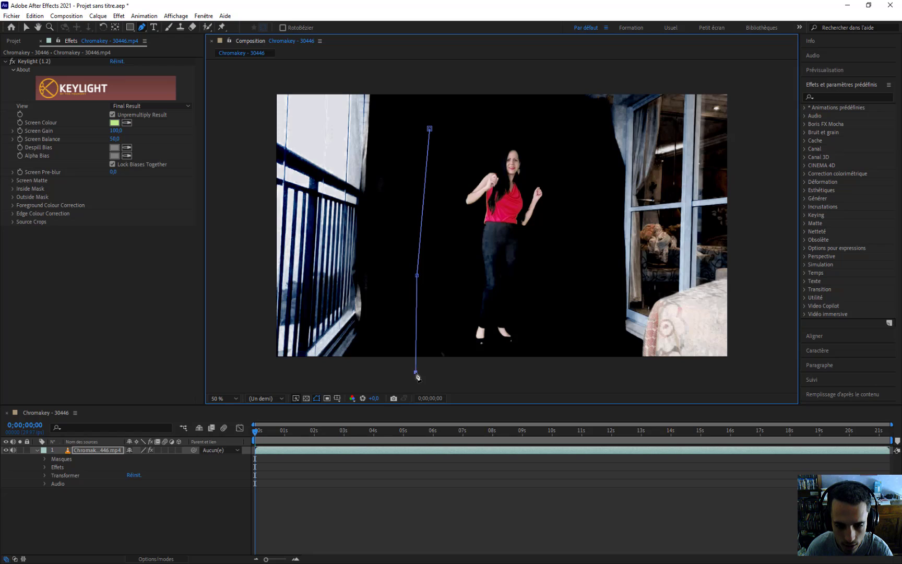
{"action": "left_click", "coordinate": [506, 372]}
{"action": "left_click", "coordinate": [563, 340]}
{"action": "left_click", "coordinate": [582, 263]}
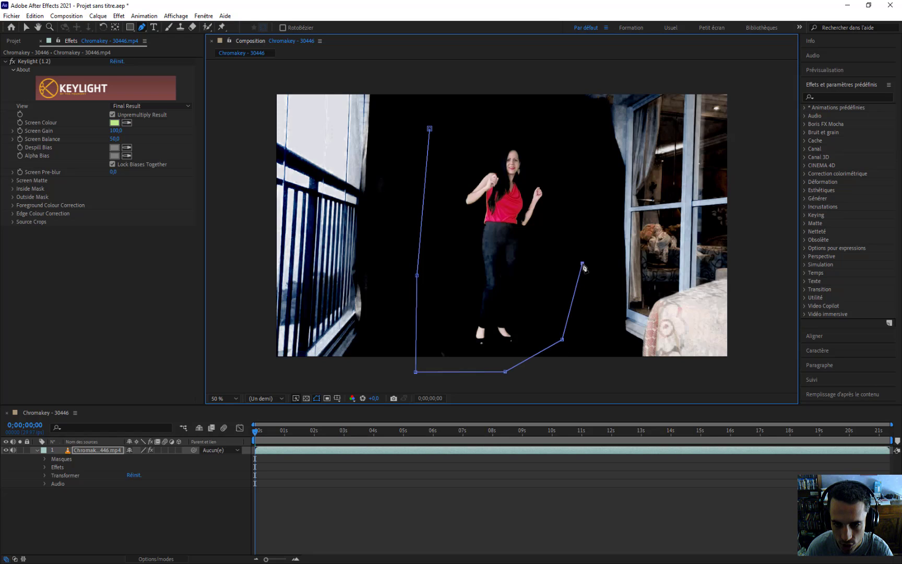
{"action": "left_click", "coordinate": [581, 189]}
{"action": "left_click", "coordinate": [571, 144]}
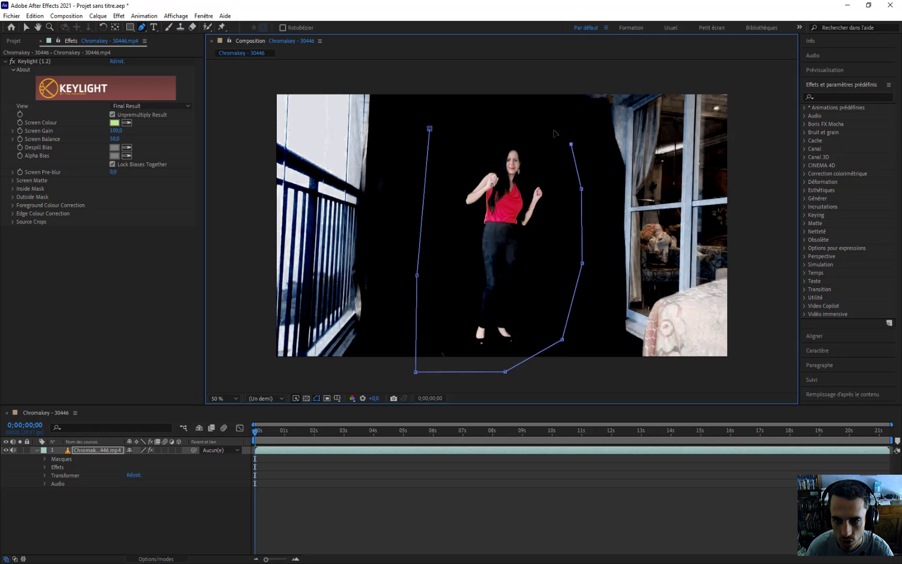
{"action": "left_click", "coordinate": [554, 129]}
{"action": "left_click", "coordinate": [482, 129]}
{"action": "left_click", "coordinate": [429, 128]}
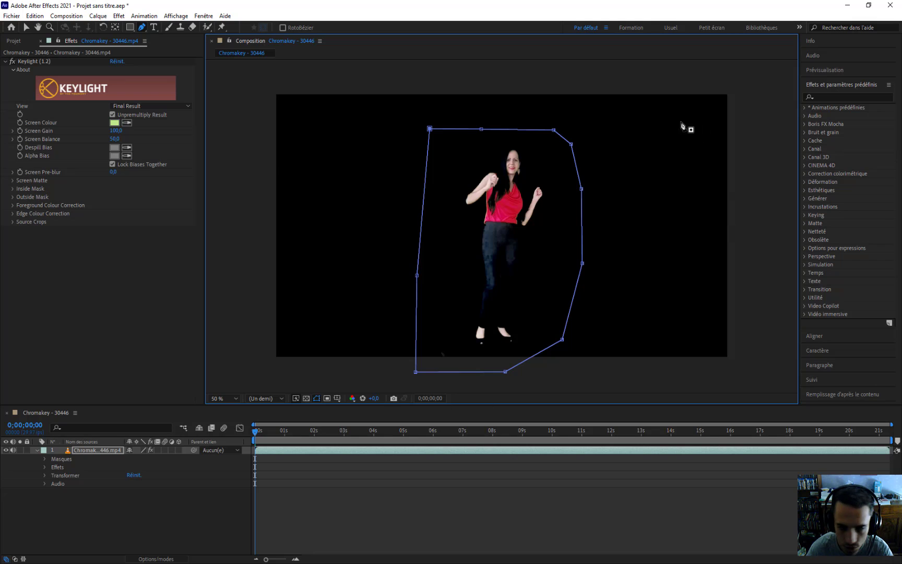
{"action": "left_click", "coordinate": [38, 449]}
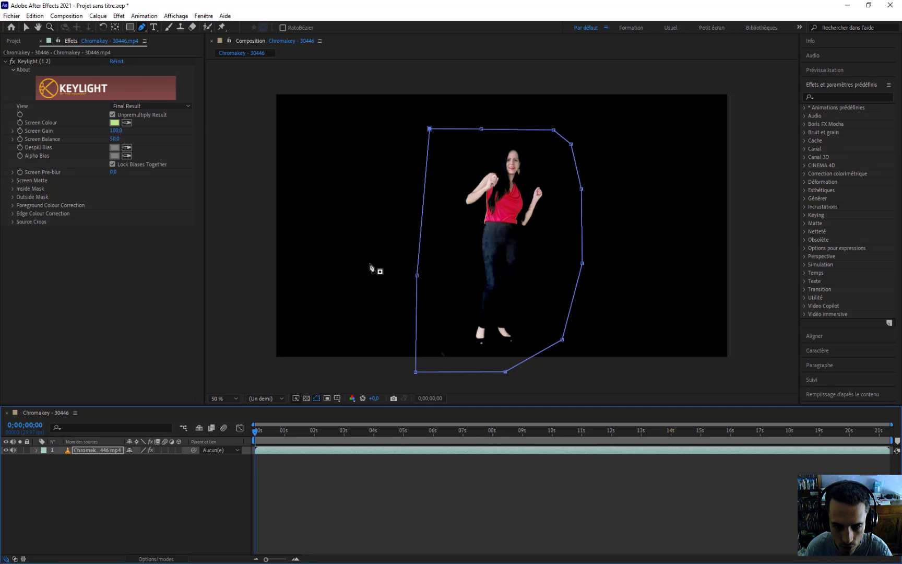
{"action": "left_click", "coordinate": [27, 27]}
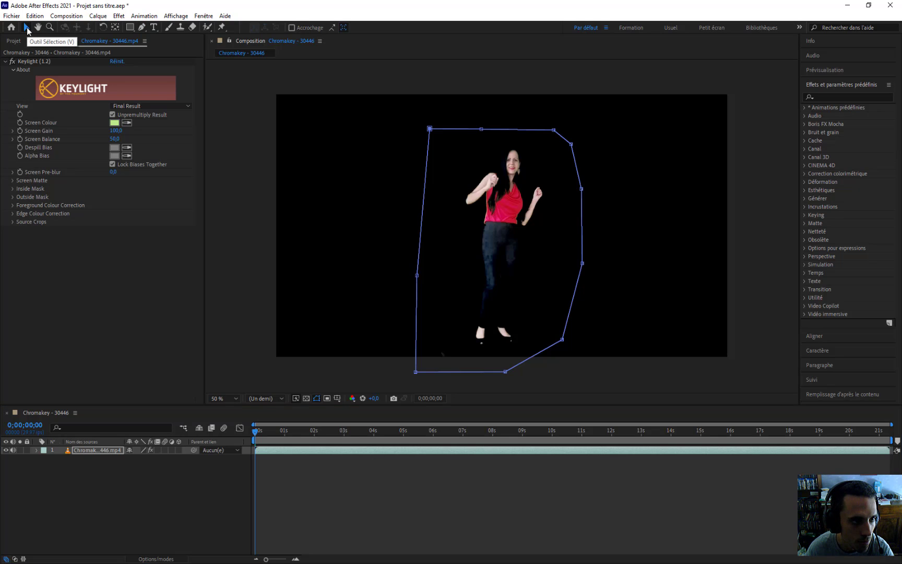
Show Keylight's Combined Matte view and set Clip White in the Screen Matte settings to 44.
{"action": "left_click", "coordinate": [129, 105]}
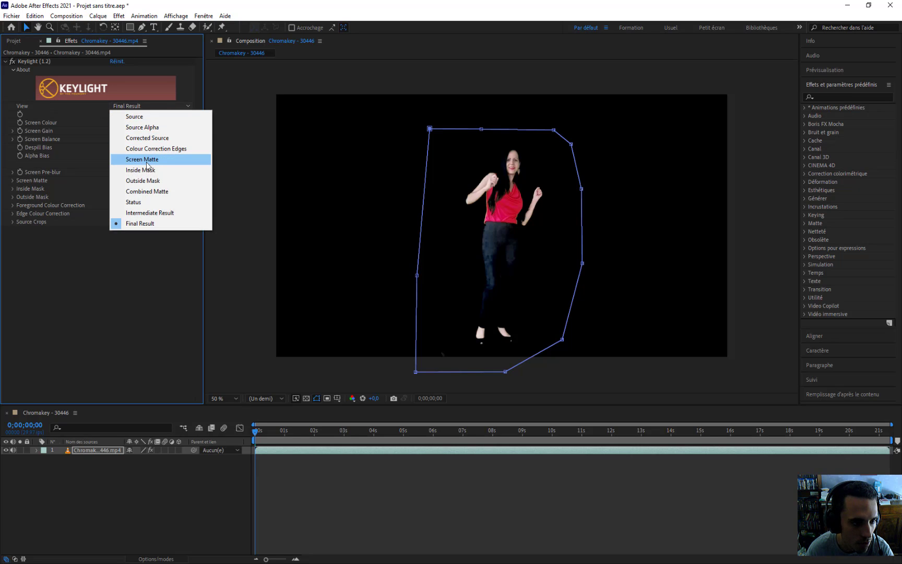
{"action": "left_click", "coordinate": [167, 193]}
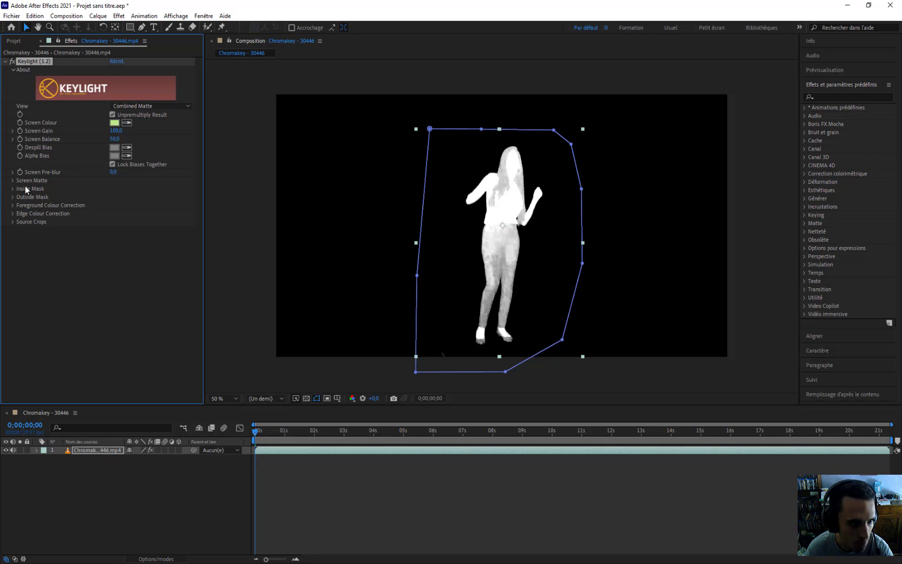
{"action": "left_click", "coordinate": [13, 181]}
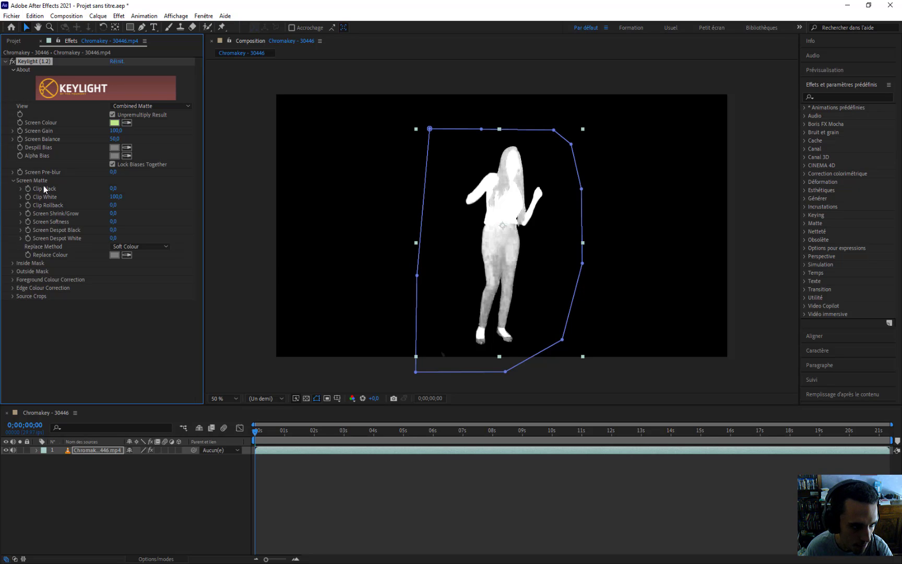
{"action": "left_click", "coordinate": [116, 198]}
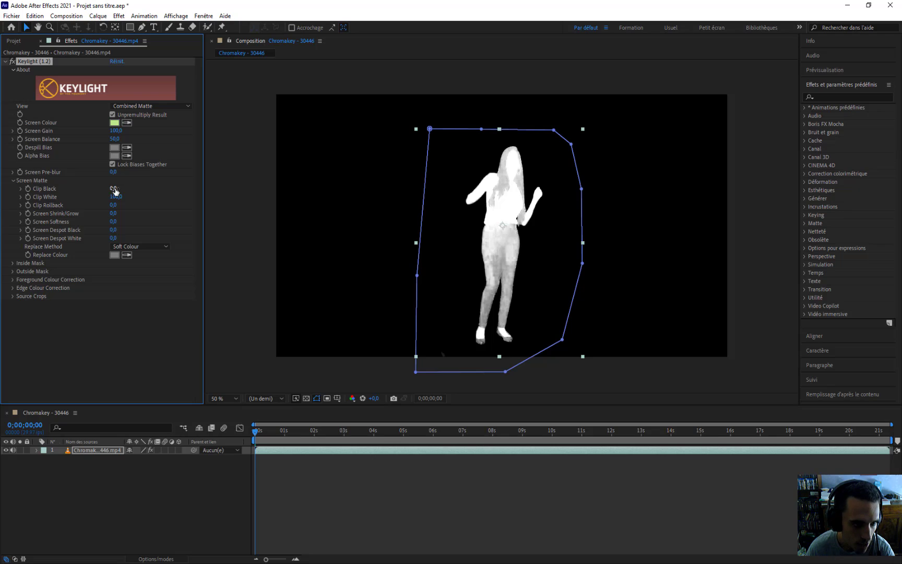
{"action": "left_click_drag", "start_coordinate": [113, 192], "coordinate": [115, 189]}
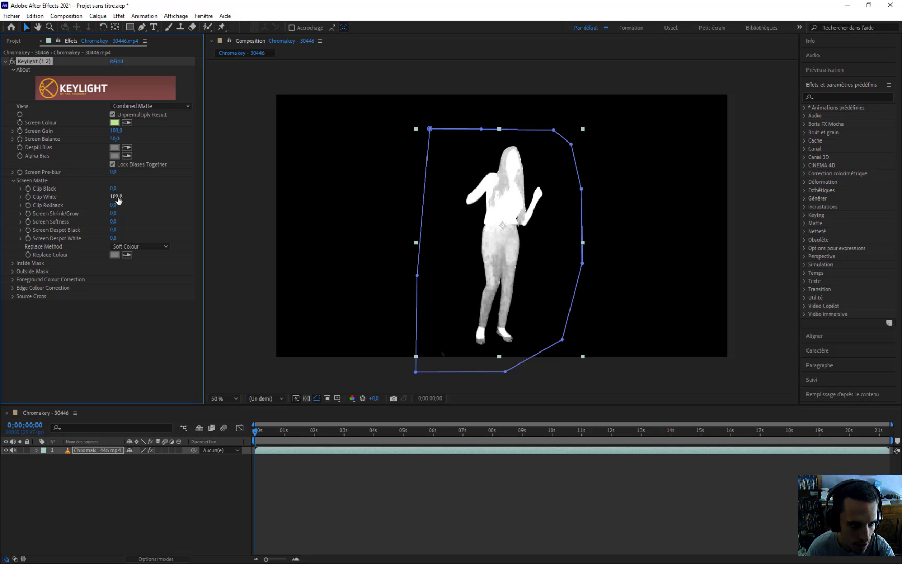
{"action": "left_click_drag", "start_coordinate": [113, 196], "coordinate": [94, 196]}
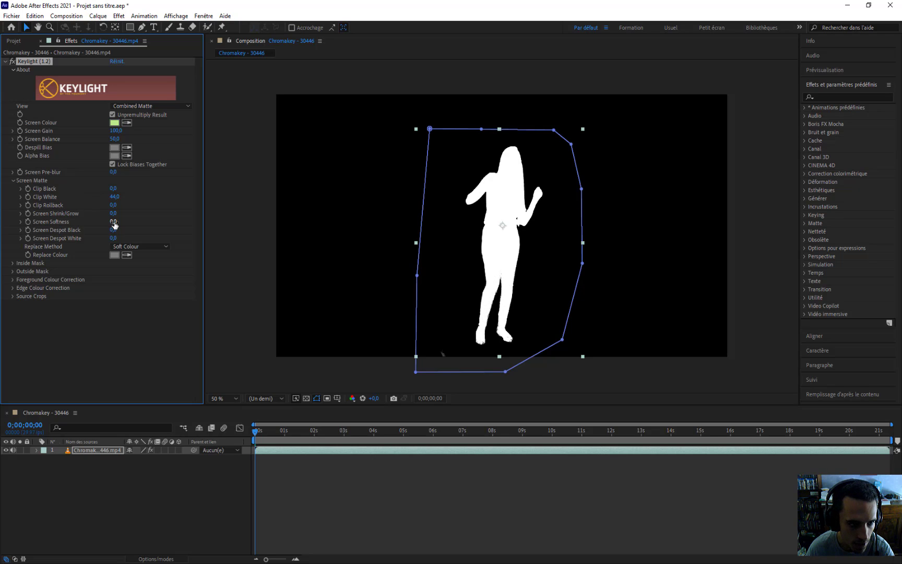
{"action": "left_click", "coordinate": [136, 321]}
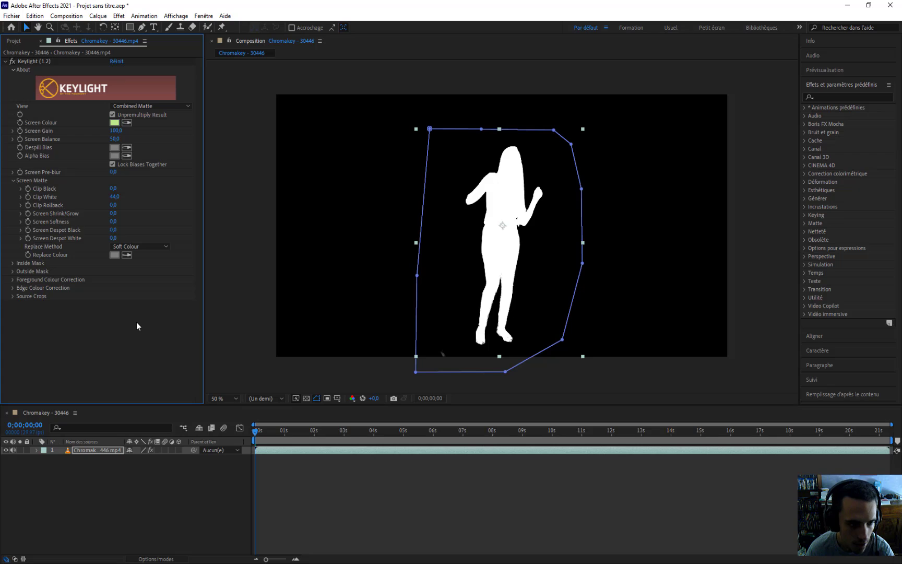
{"action": "left_click", "coordinate": [620, 244]}
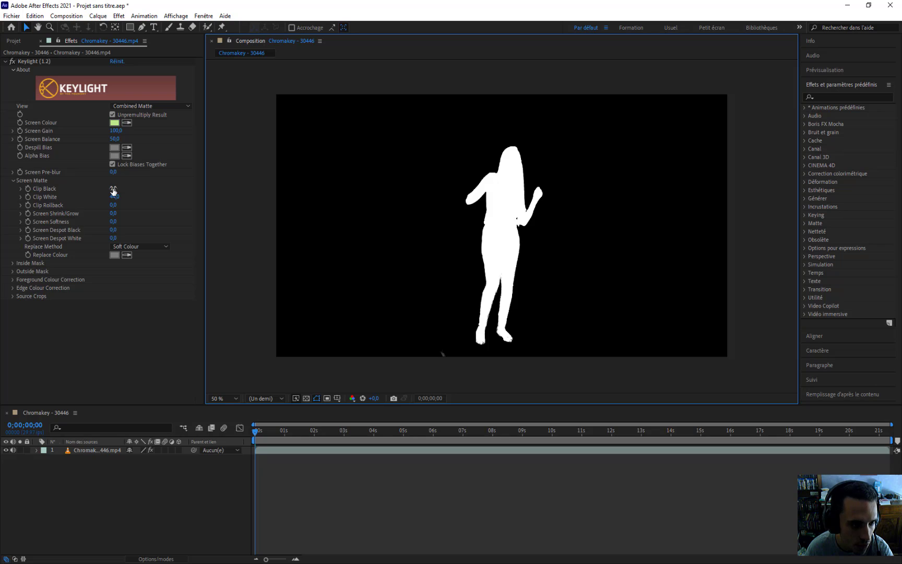
Set Clip Black in Keylight's Screen Matte settings to 17 and collapse that settings group.
{"action": "left_click_drag", "start_coordinate": [113, 191], "coordinate": [119, 188]}
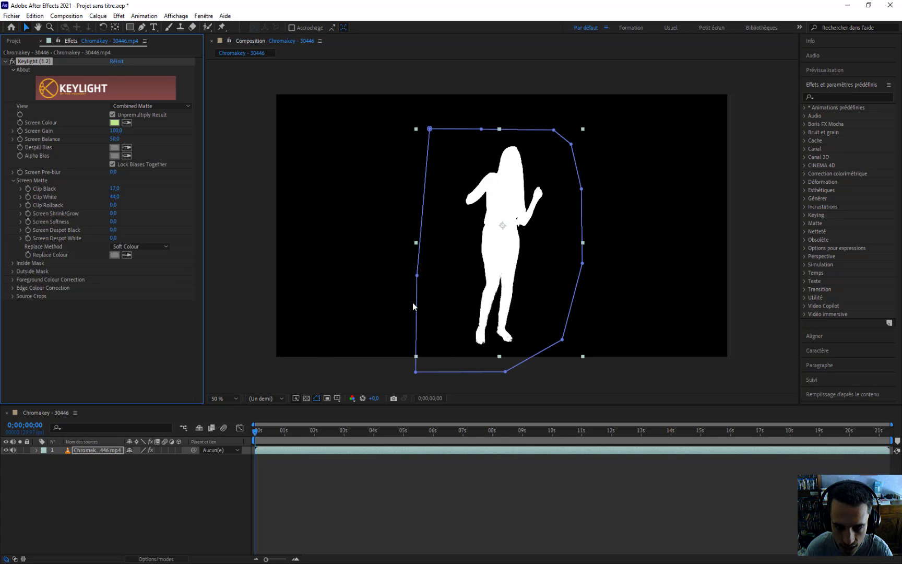
{"action": "left_click", "coordinate": [339, 368]}
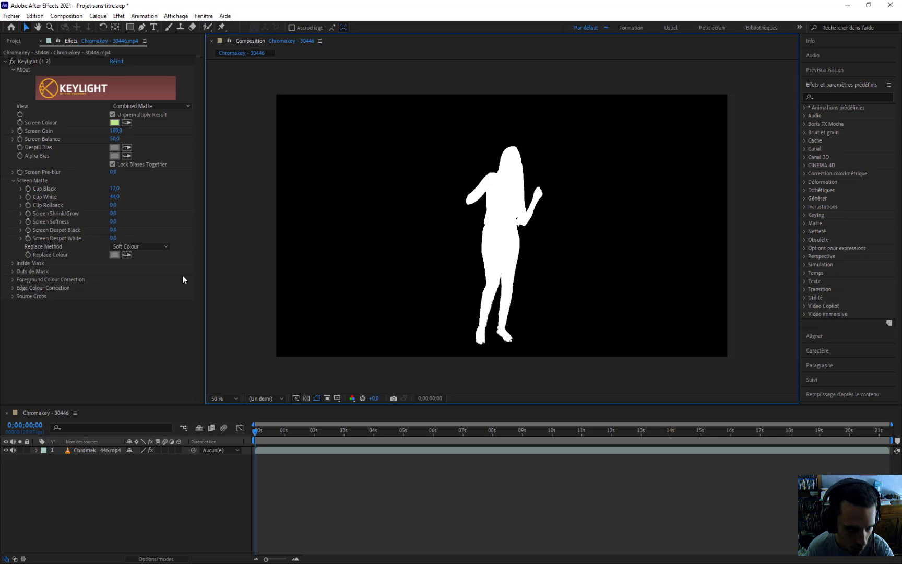
{"action": "left_click", "coordinate": [14, 180]}
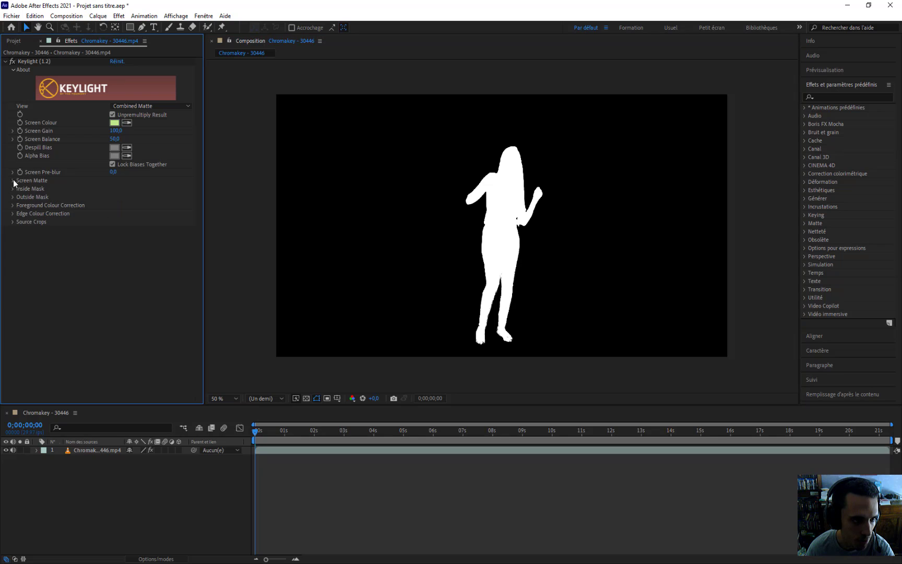
Switch Keylight's View from Combined Matte to Final Result to show the keyed woman.
{"action": "left_click", "coordinate": [150, 107]}
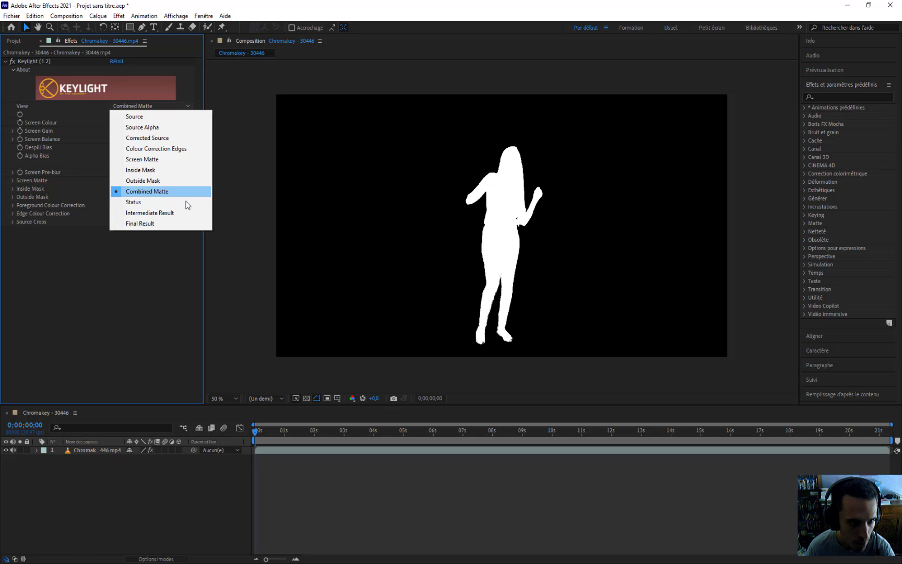
{"action": "left_click", "coordinate": [165, 264]}
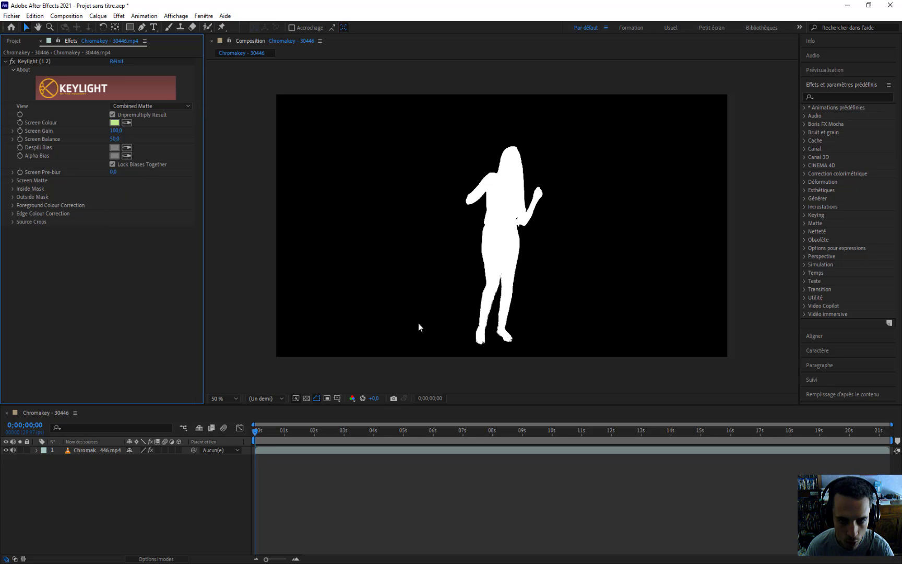
{"action": "left_click", "coordinate": [127, 105]}
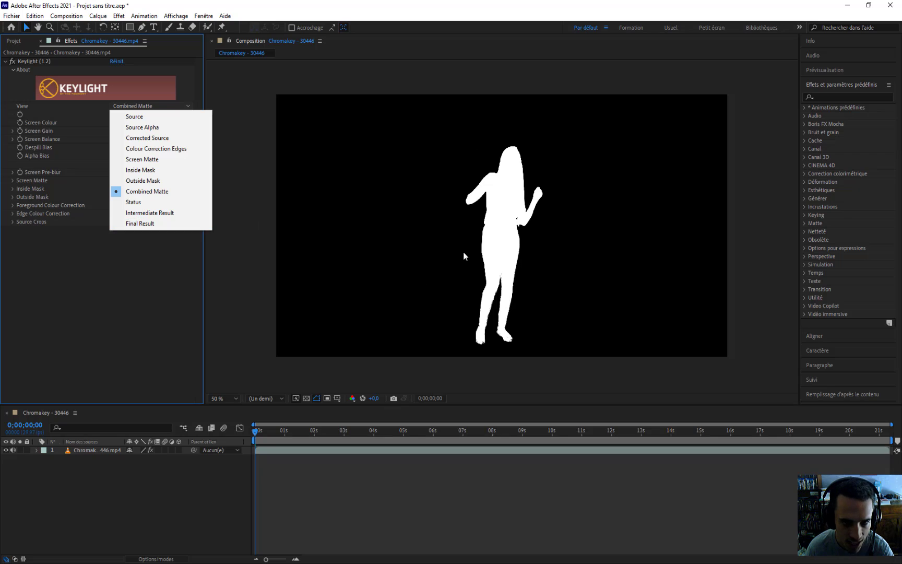
{"action": "left_click", "coordinate": [146, 224]}
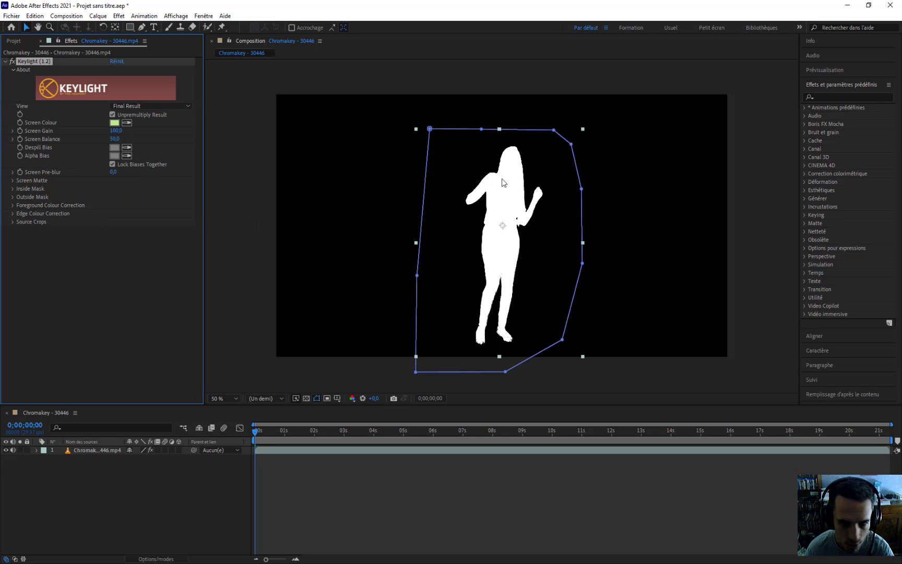
{"action": "left_click", "coordinate": [151, 105]}
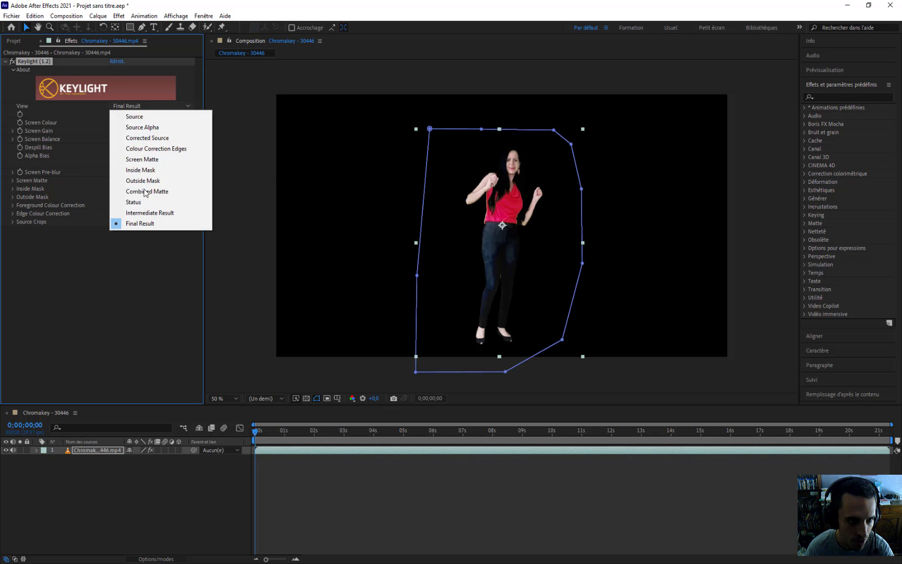
{"action": "left_click", "coordinate": [171, 259]}
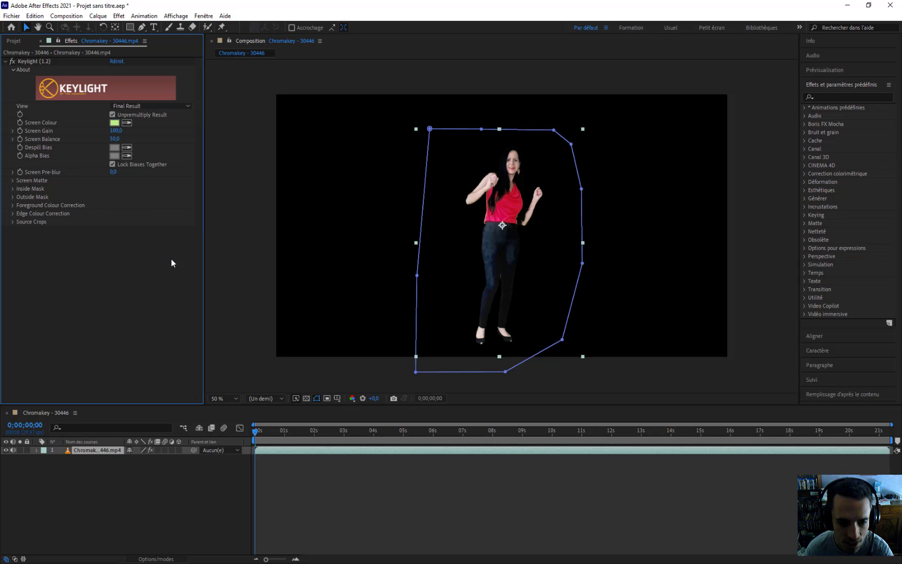
Add the autumn road JPG from the project to the composition as a layer beneath the Chromakey clip.
{"action": "left_click", "coordinate": [14, 40]}
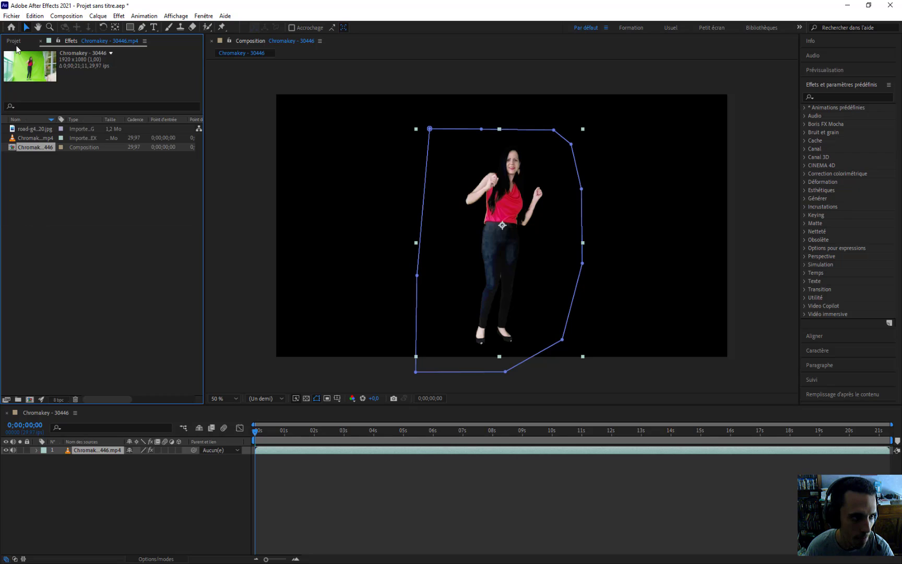
{"action": "left_click", "coordinate": [42, 139]}
{"action": "left_click", "coordinate": [36, 129]}
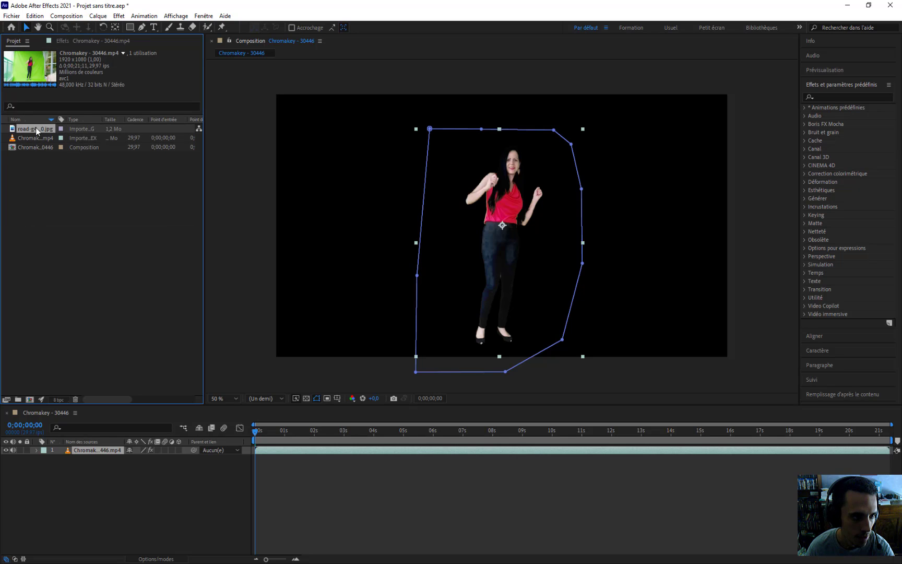
{"action": "left_click_drag", "start_coordinate": [33, 129], "coordinate": [87, 465]}
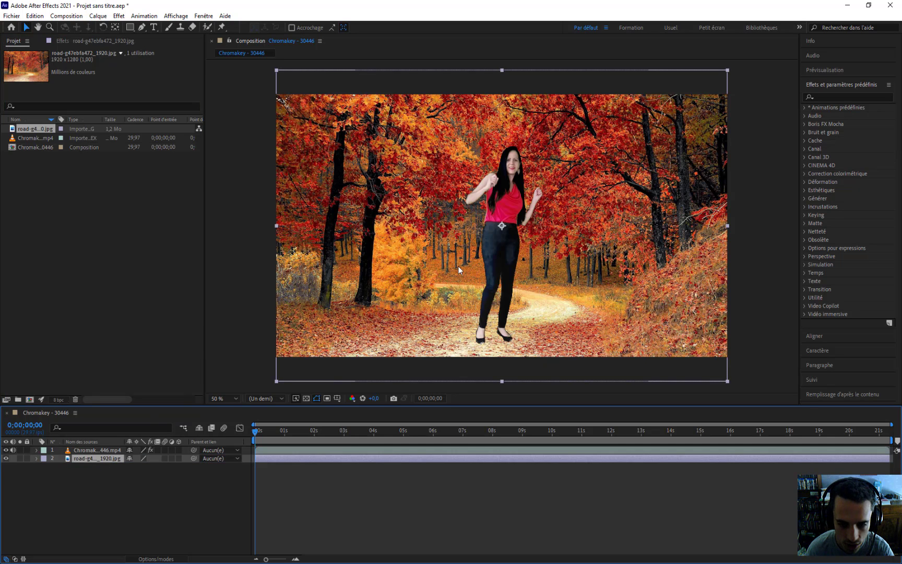
Move the road image layer above the Chromakey clip and return it beneath the clip.
{"action": "left_click", "coordinate": [84, 451]}
{"action": "left_click_drag", "start_coordinate": [94, 459], "coordinate": [93, 447]}
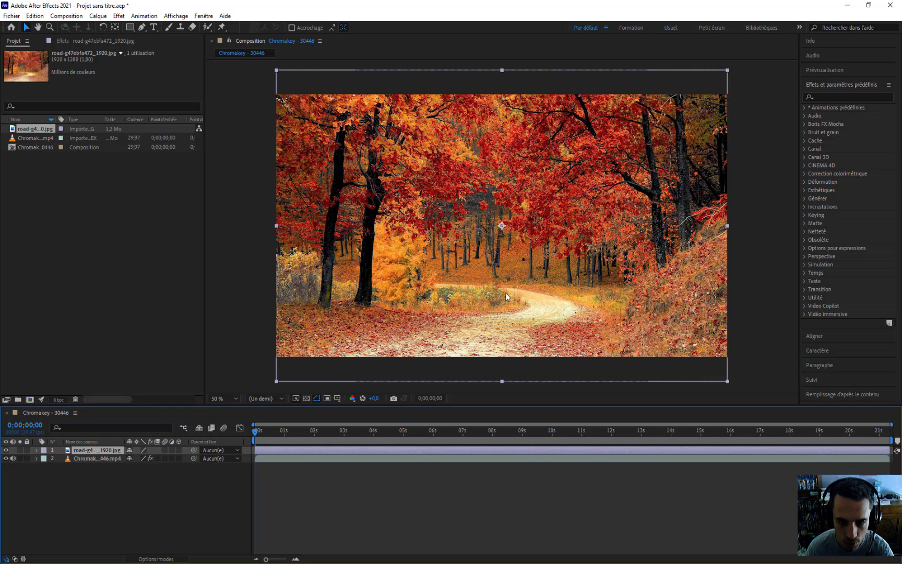
{"action": "left_click_drag", "start_coordinate": [105, 457], "coordinate": [100, 468]}
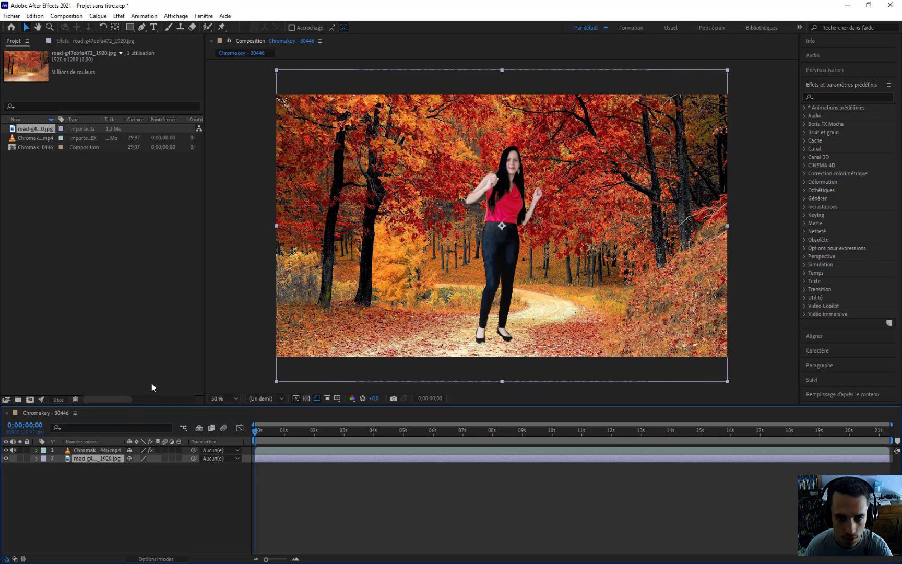
Nudge the road image slightly down and move the keyed woman down and left so her feet stand at the frame's lower edge.
{"action": "left_click_drag", "start_coordinate": [504, 194], "coordinate": [506, 197]}
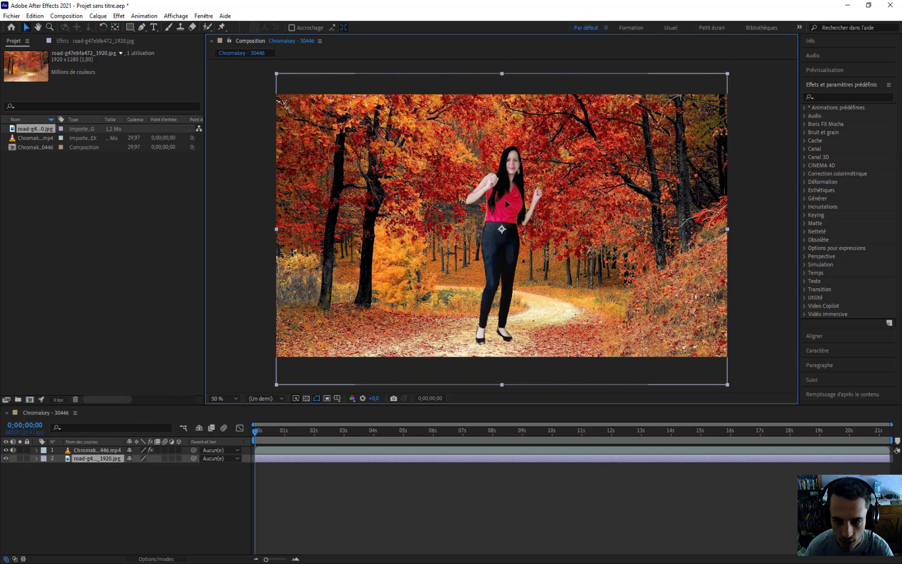
{"action": "left_click", "coordinate": [87, 451]}
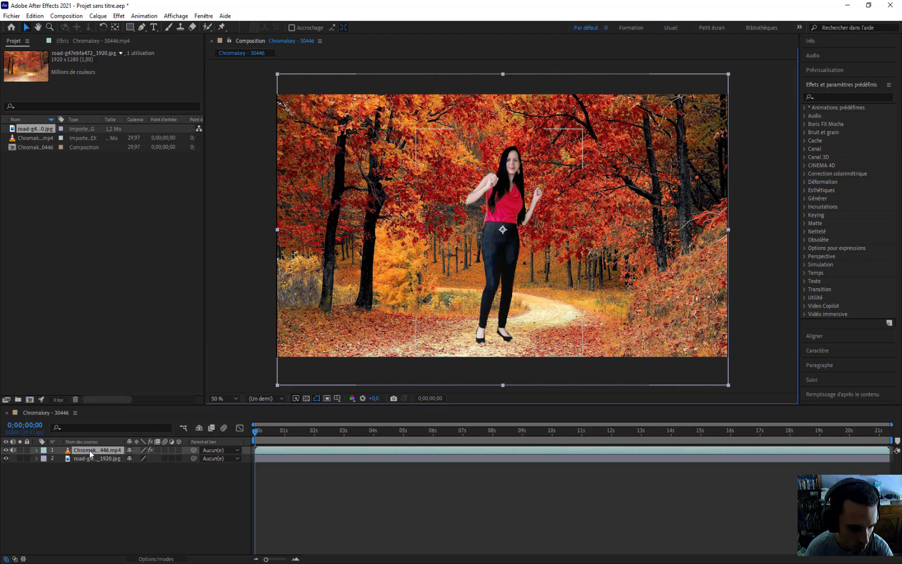
{"action": "left_click_drag", "start_coordinate": [505, 192], "coordinate": [475, 210]}
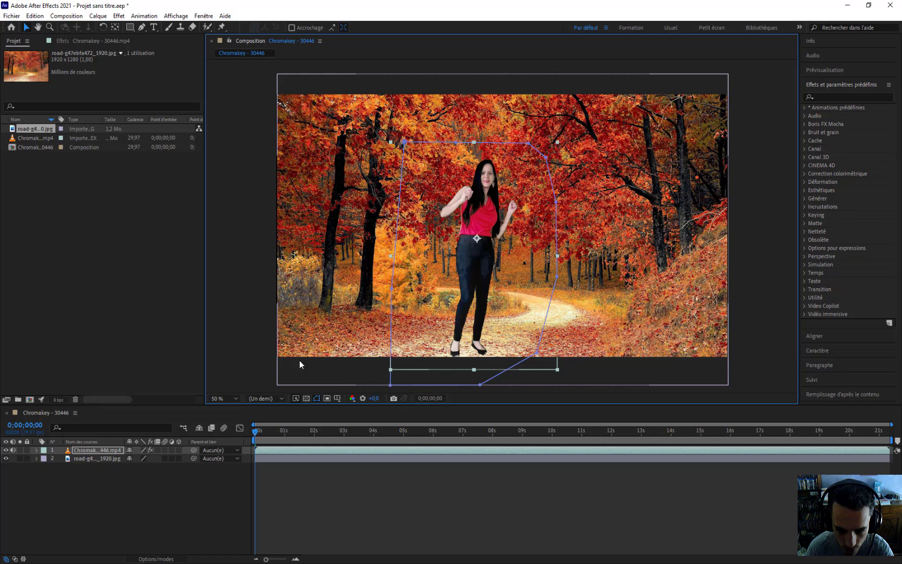
{"action": "left_click", "coordinate": [266, 360]}
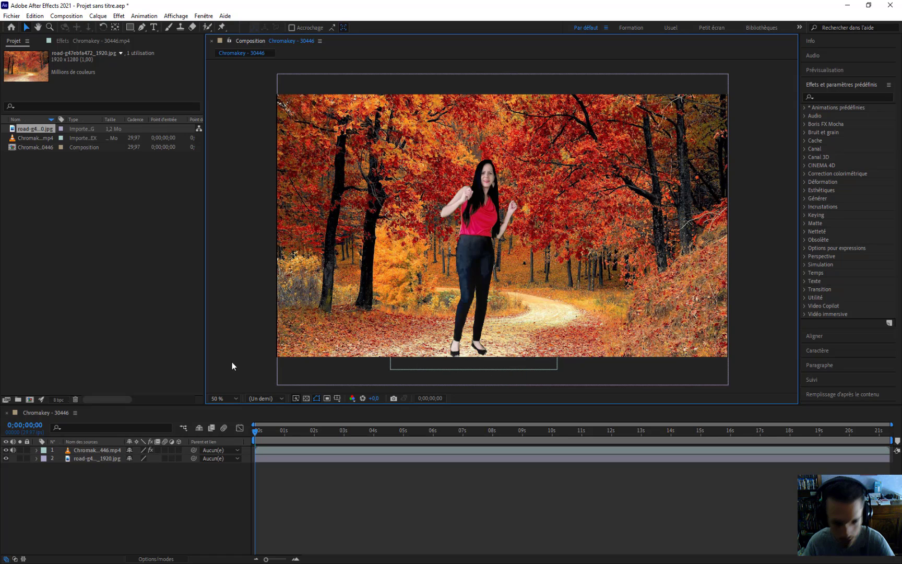
Set Clip Black to 0 and Clip White to 2 in Keylight's Screen Matte settings, and deselect the clip.
{"action": "left_click", "coordinate": [65, 41]}
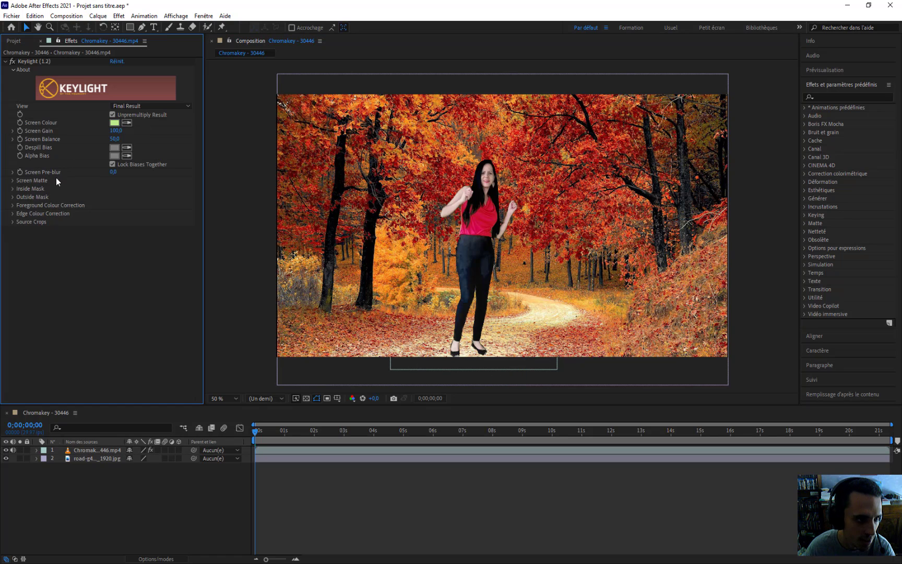
{"action": "left_click", "coordinate": [12, 180]}
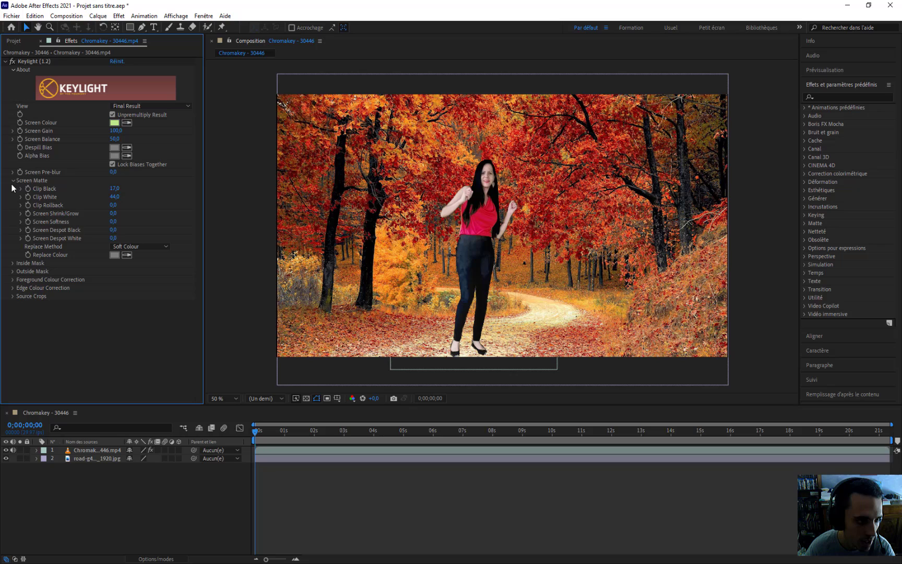
{"action": "left_click", "coordinate": [113, 189]}
{"action": "type", "text": "57"}
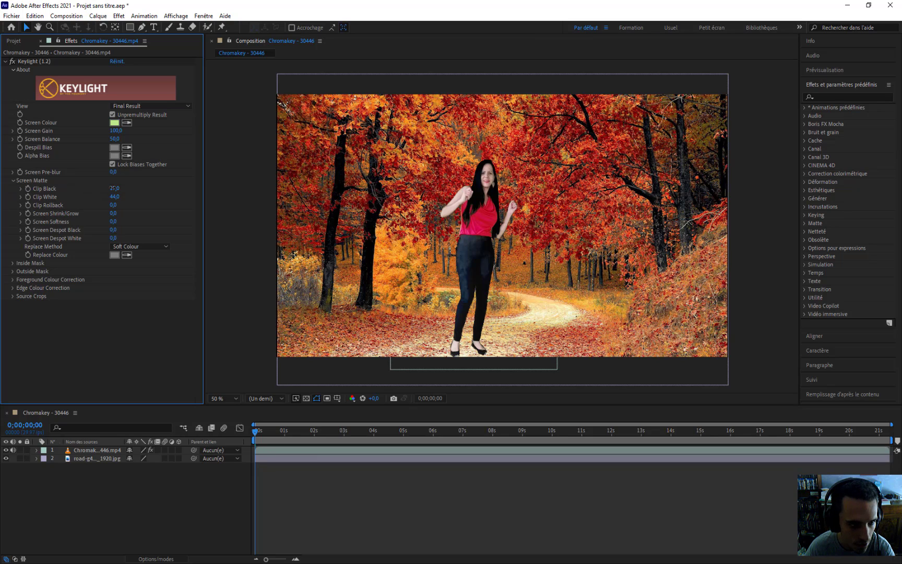
{"action": "key", "text": "Return"}
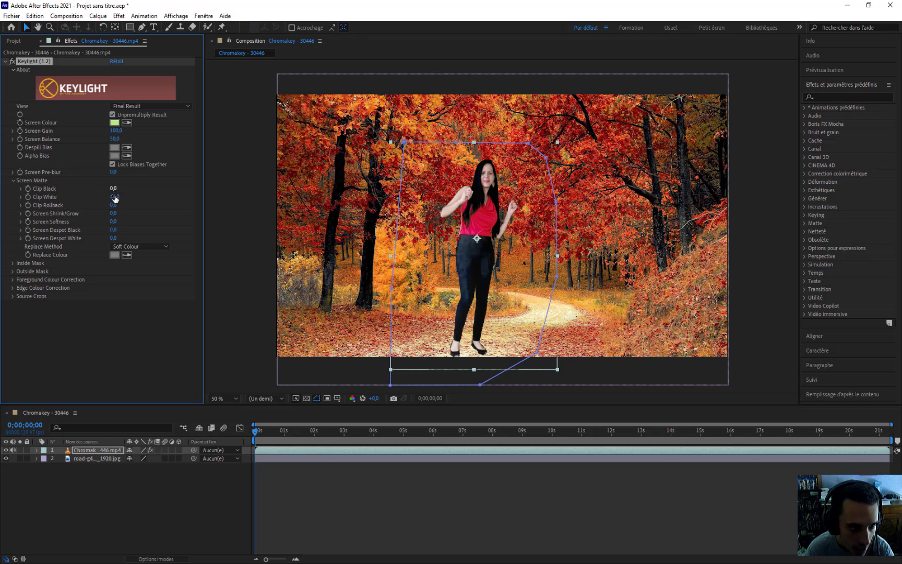
{"action": "mouse_move", "coordinate": [116, 197]}
{"action": "left_mouse_down"}
{"action": "mouse_move", "coordinate": [89, 197]}
{"action": "mouse_move", "coordinate": [114, 197]}
{"action": "left_mouse_up"}
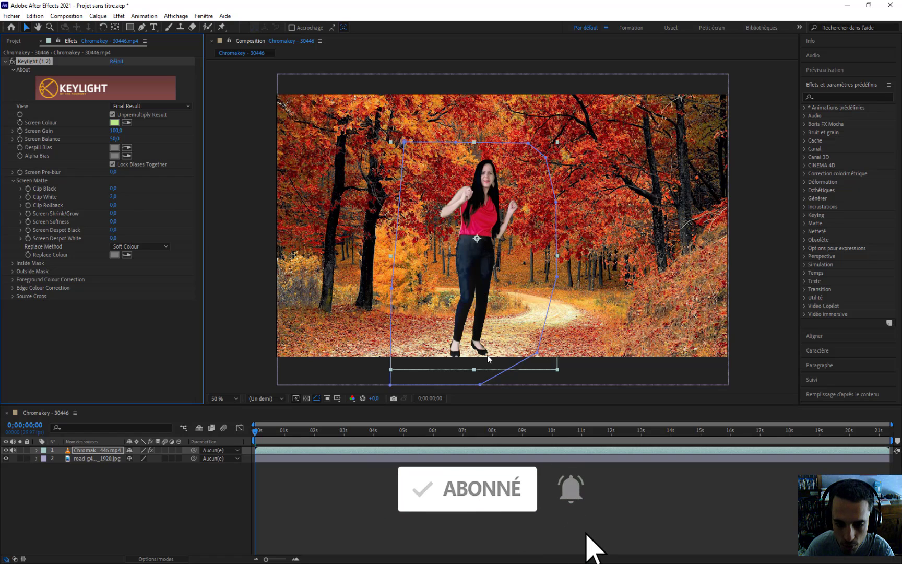
{"action": "left_click", "coordinate": [248, 345]}
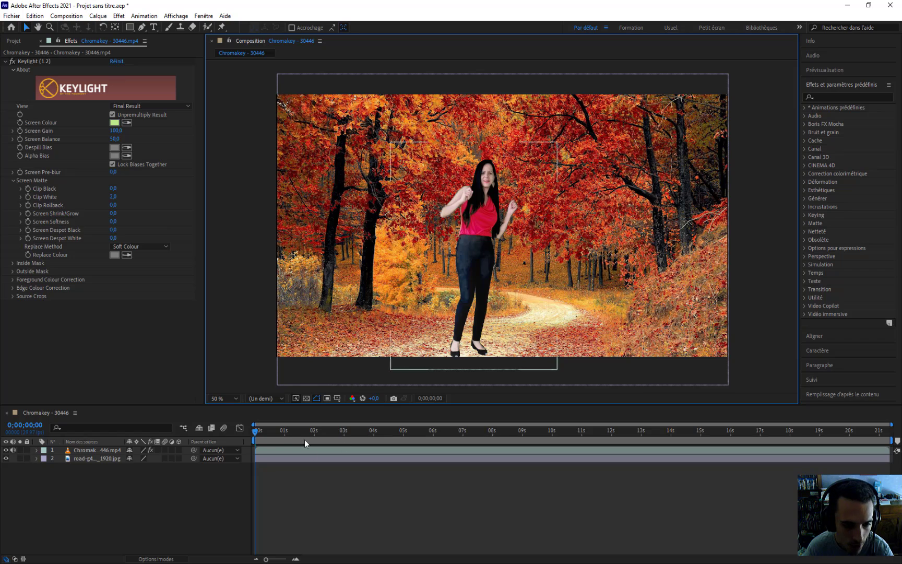
Preview the composite, scrub through its first seconds to examine the key, and return the playhead to the start.
{"action": "key", "text": "space"}
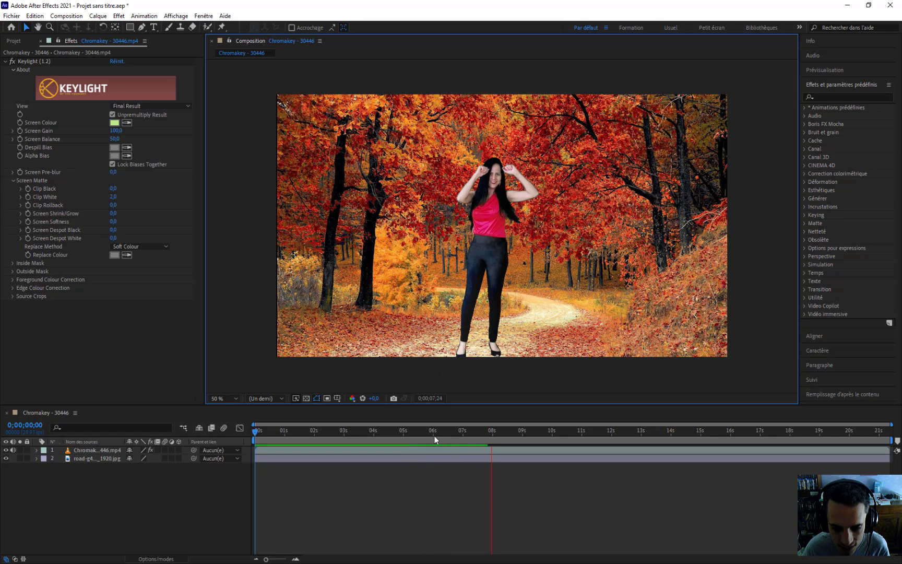
{"action": "key", "text": "space"}
{"action": "left_click", "coordinate": [414, 430]}
{"action": "left_click_drag", "start_coordinate": [406, 430], "coordinate": [254, 431]}
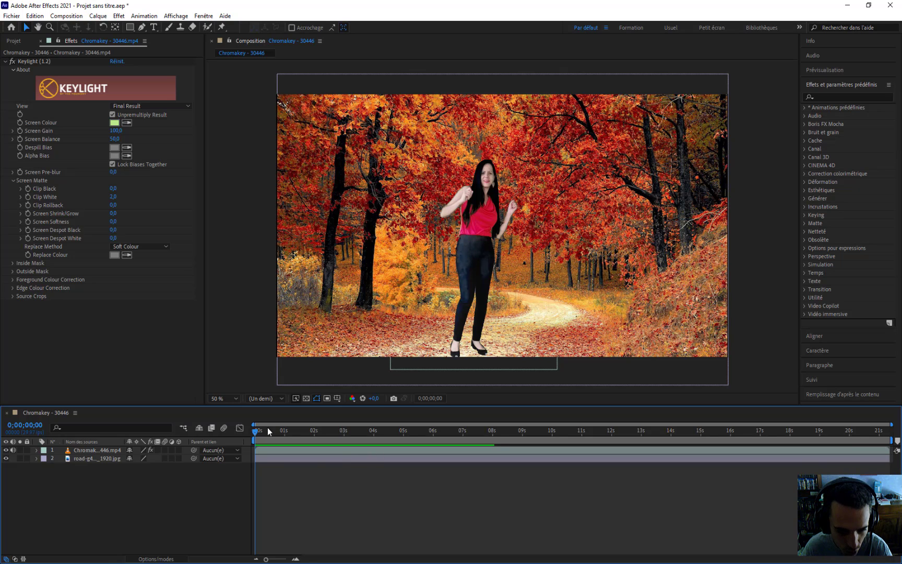
{"action": "left_click_drag", "start_coordinate": [270, 427], "coordinate": [319, 434]}
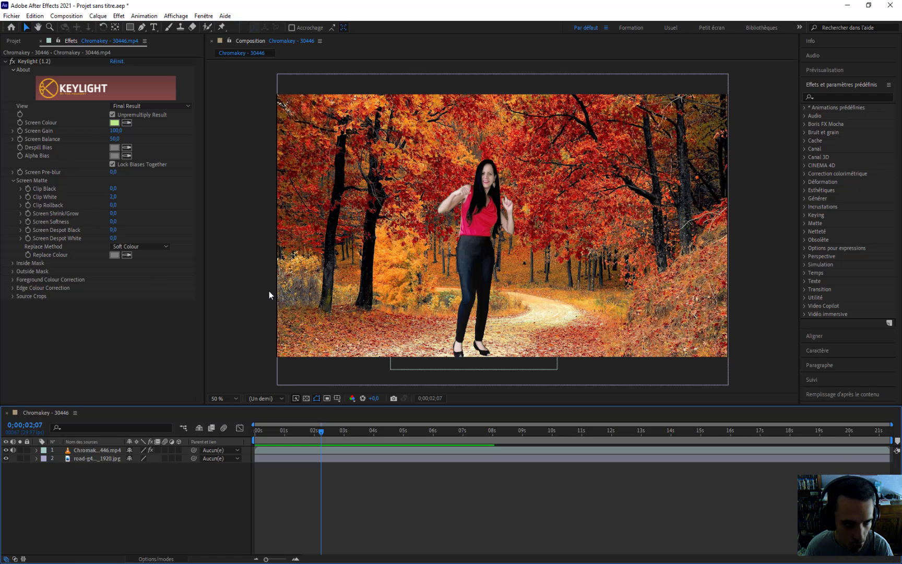
{"action": "left_click_drag", "start_coordinate": [296, 429], "coordinate": [249, 434]}
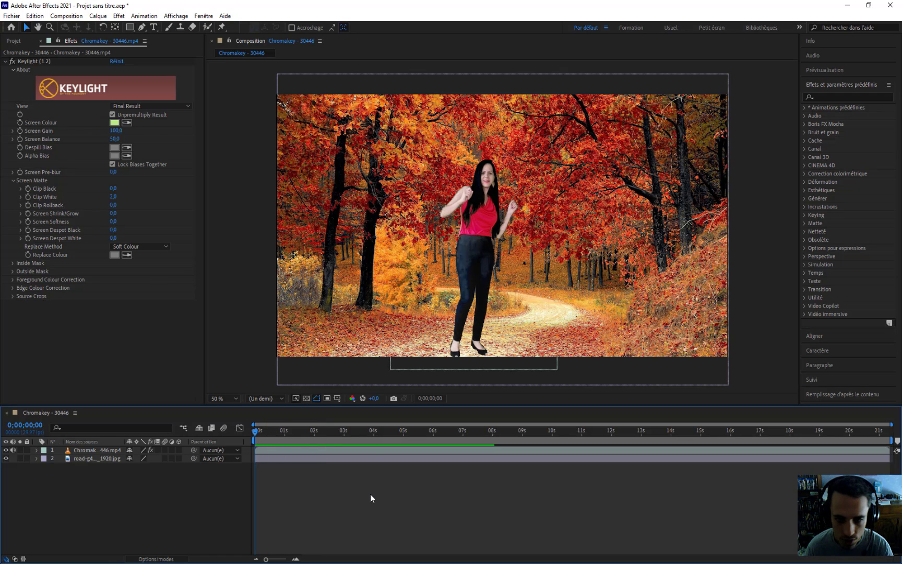